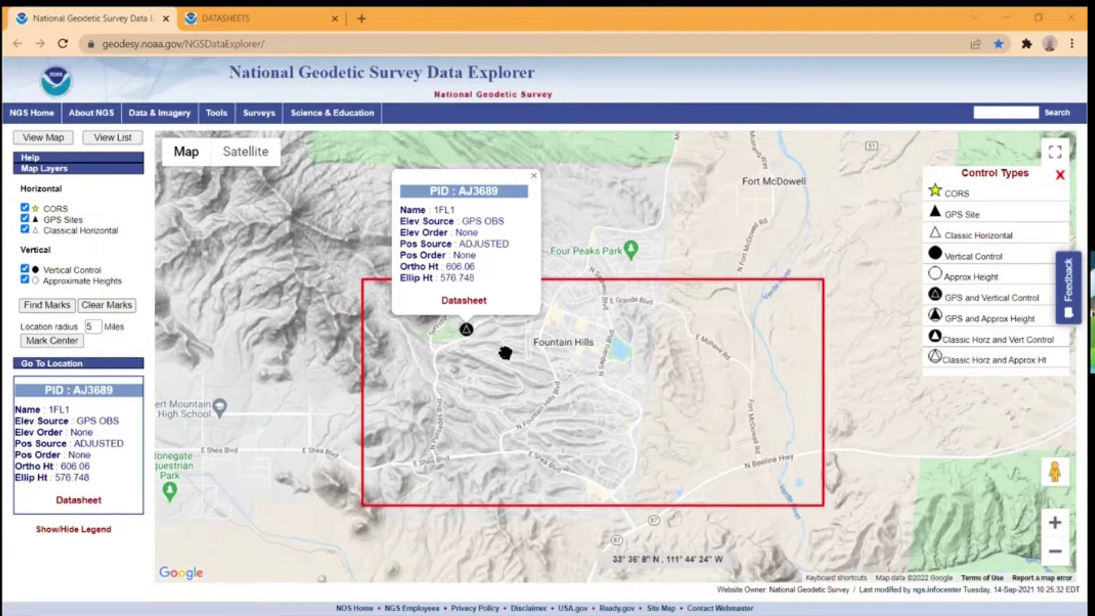
# Pan the NGS map to bring control mark AJ3689 (1FL1) near Fountain Hills into view.
pyautogui.moveTo(493, 373); pyautogui.dragTo(521, 372)
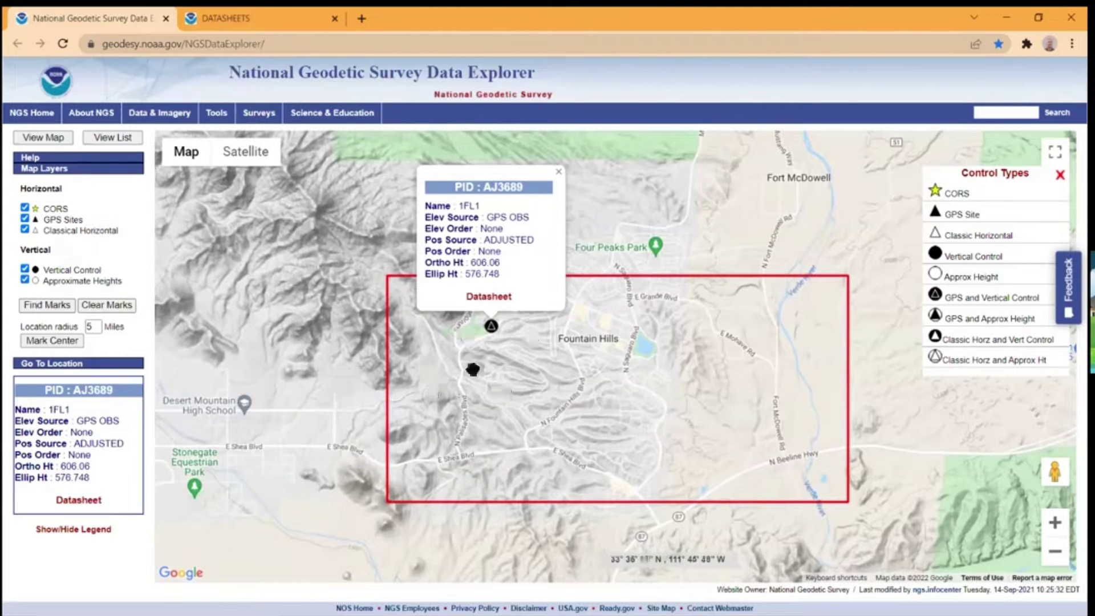
# Read through the AJ3689 datasheet, return to the map, then switch to the empty QGIS project.
pyautogui.click(489, 296)
pyautogui.scroll(-4, 403, 288)
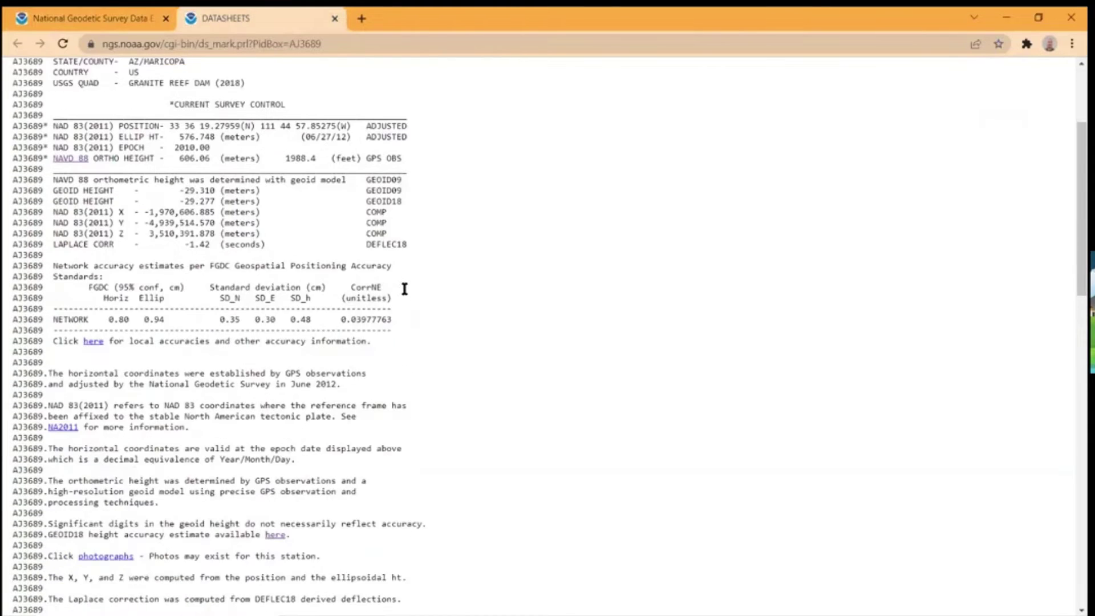
pyautogui.scroll(4, 401, 291)
pyautogui.scroll(-7, 381, 320)
pyautogui.scroll(-14, 380, 321)
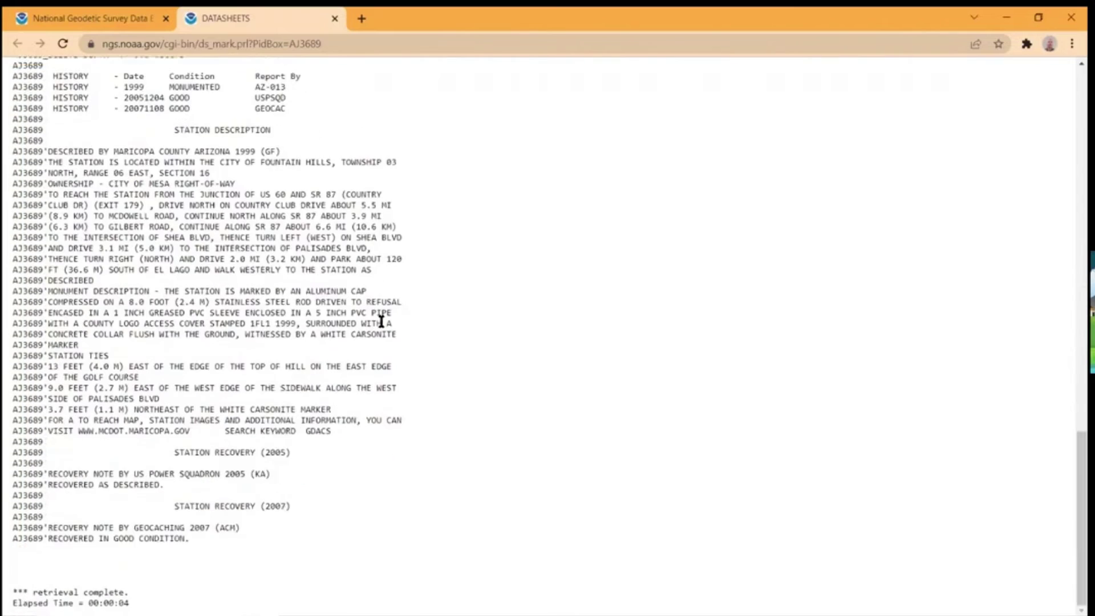
pyautogui.scroll(15, 380, 321)
pyautogui.click(62, 19)
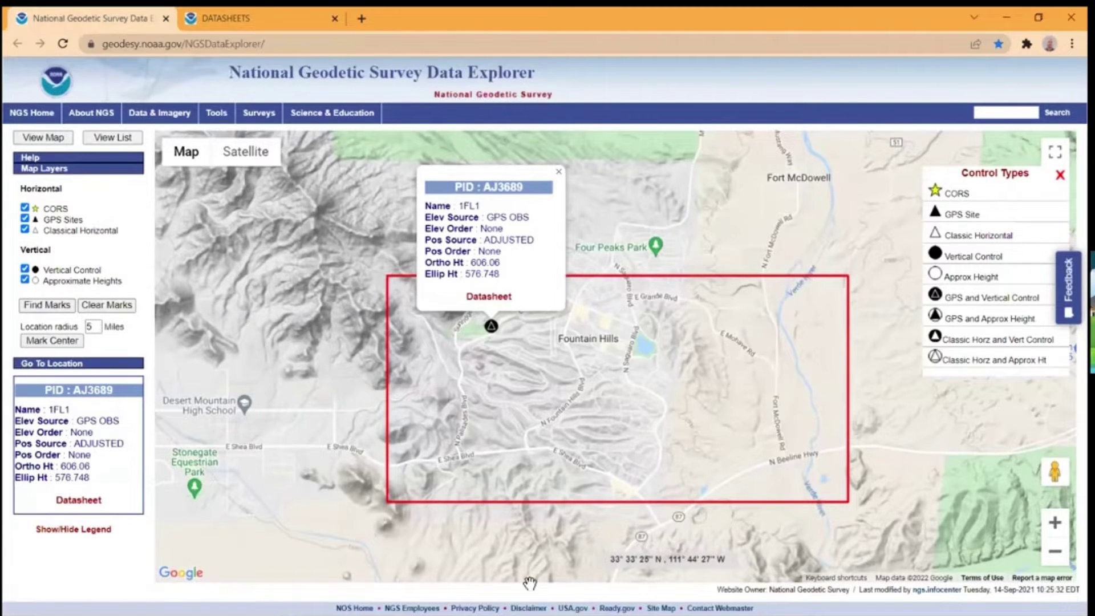
pyautogui.hotkey('alt', 'Tab')
pyautogui.hotkey('alt', 'Tab')
pyautogui.hotkey('alt', 'Tab')
pyautogui.hotkey('alt', 'Tab')
pyautogui.hotkey('alt', 'Tab')
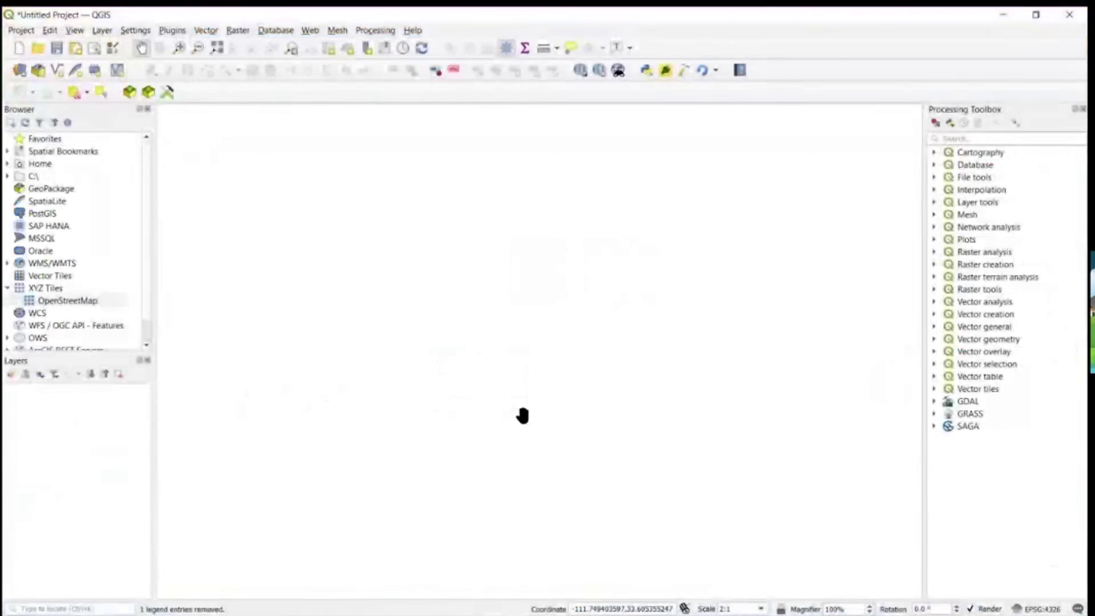
# Load FNAME.shp from the qgis_qfield/ngs folder as a vector layer.
pyautogui.click(19, 71)
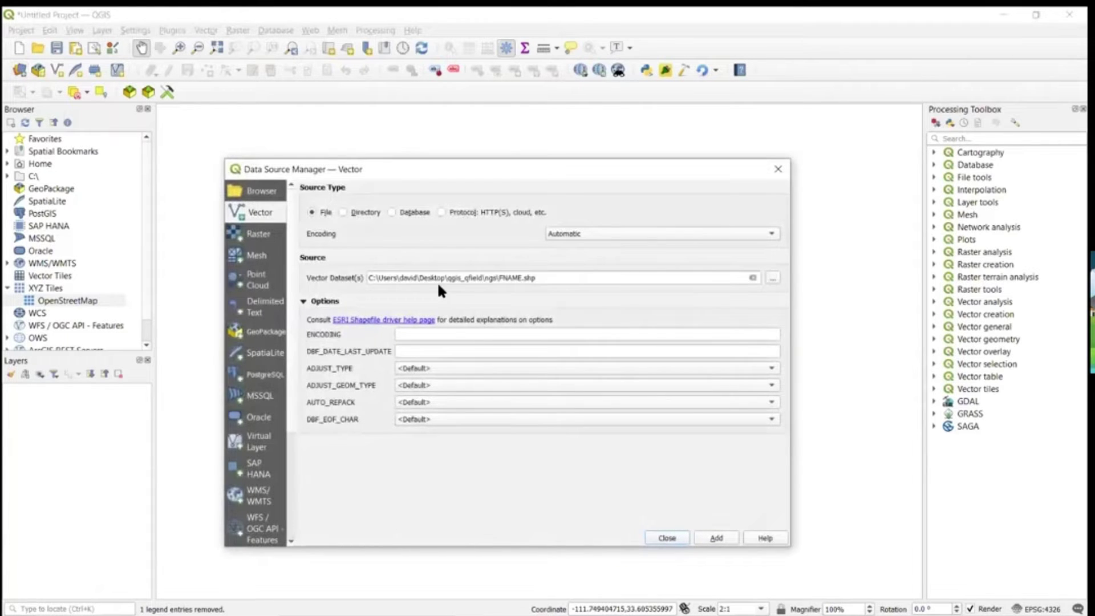
pyautogui.click(777, 278)
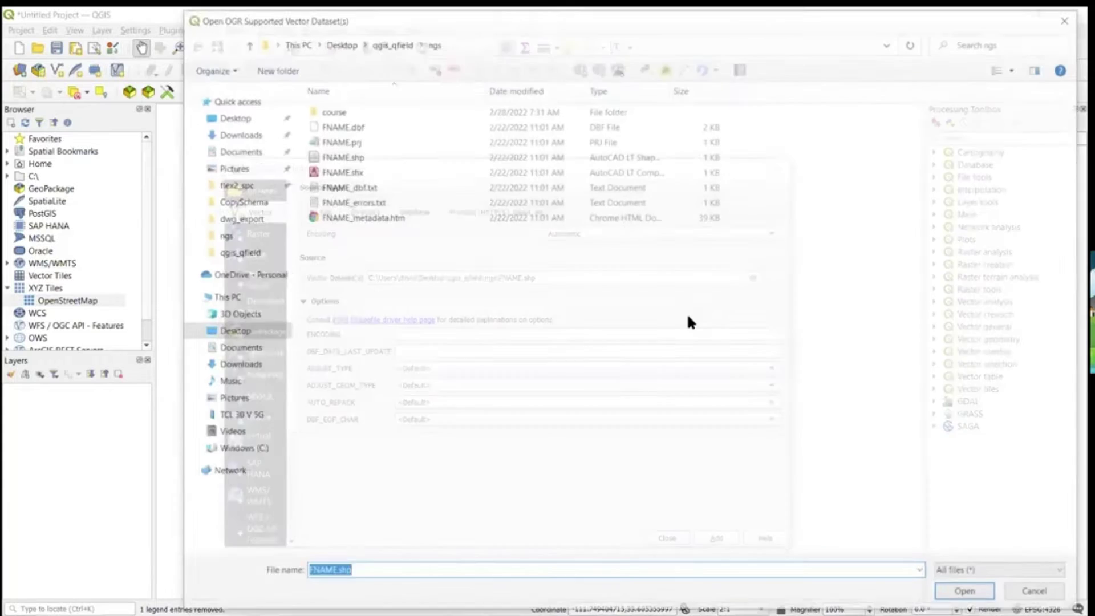
pyautogui.click(374, 156)
pyautogui.click(968, 594)
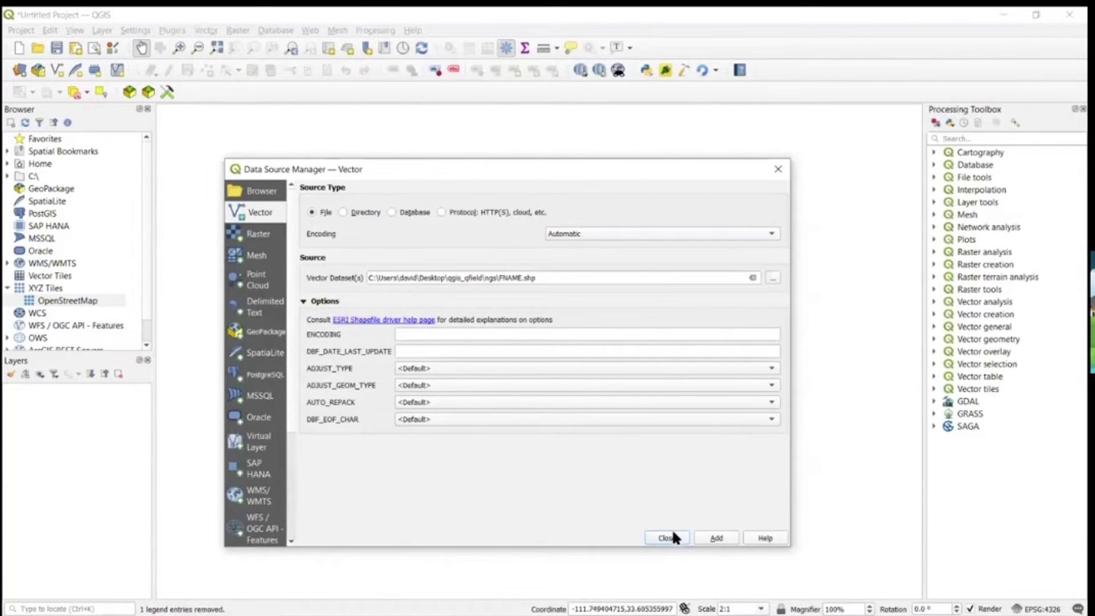
pyautogui.click(724, 536)
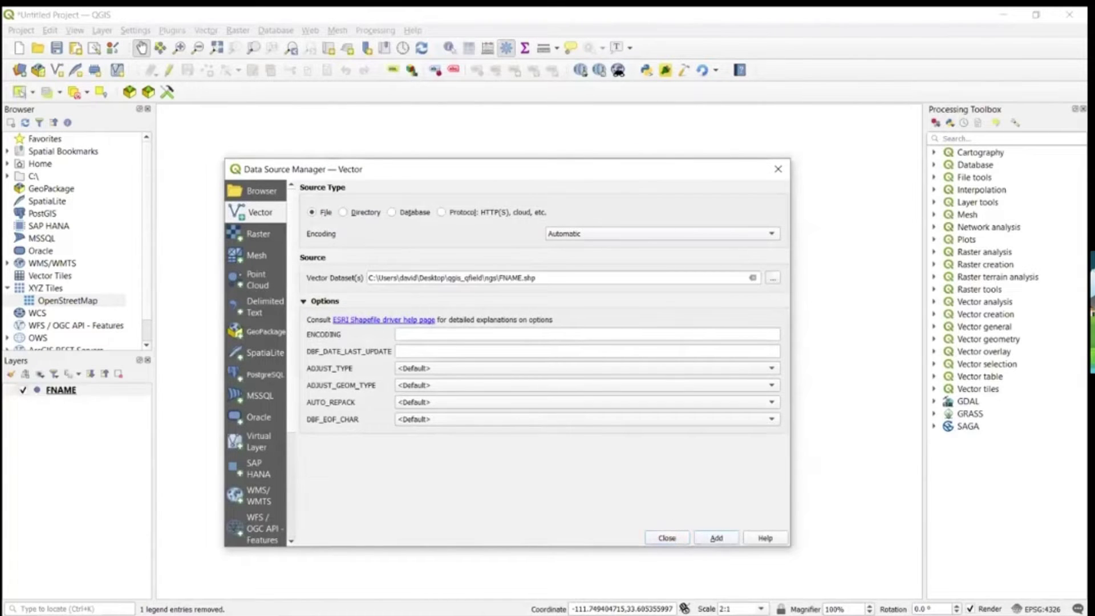
pyautogui.click(778, 169)
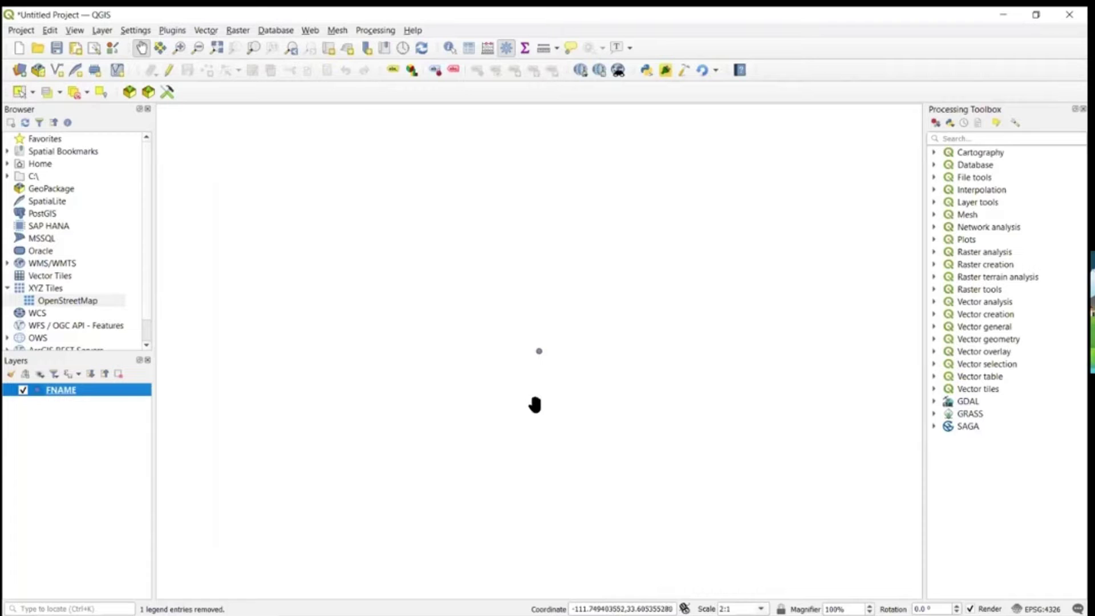
pyautogui.moveTo(533, 405); pyautogui.dragTo(530, 381)
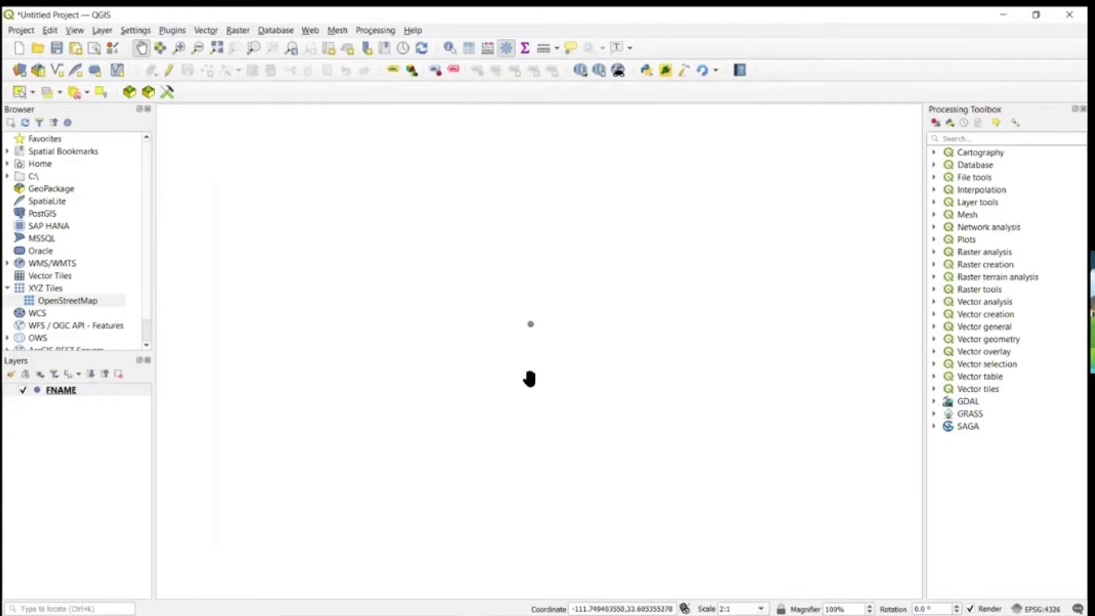
pyautogui.moveTo(525, 345); pyautogui.dragTo(529, 347)
pyautogui.moveTo(540, 337); pyautogui.dragTo(549, 341)
# Start a new GeoPackage layer with database and table both named data_collection_survey.
pyautogui.click(103, 31)
pyautogui.moveTo(154, 63)
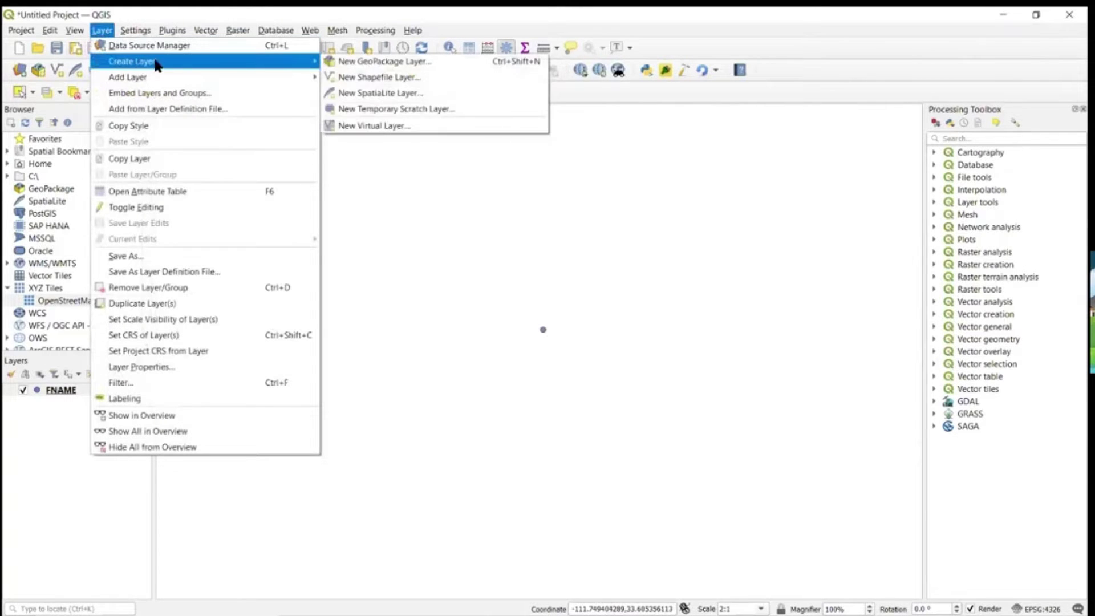
pyautogui.click(355, 62)
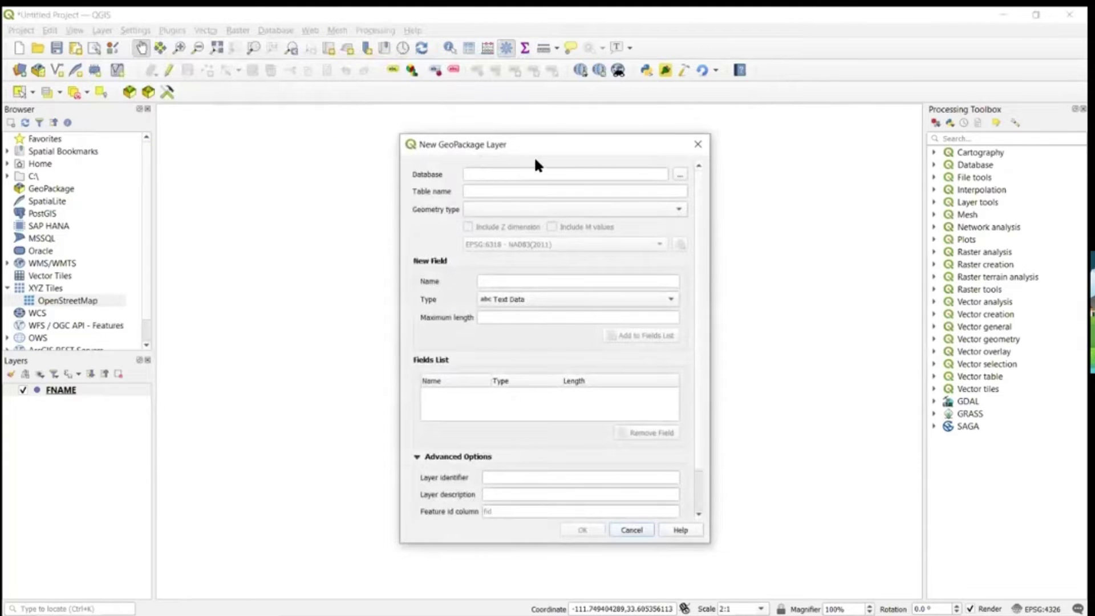
pyautogui.click(518, 175)
pyautogui.write('data_collection_survey')
pyautogui.moveTo(537, 174); pyautogui.dragTo(432, 171)
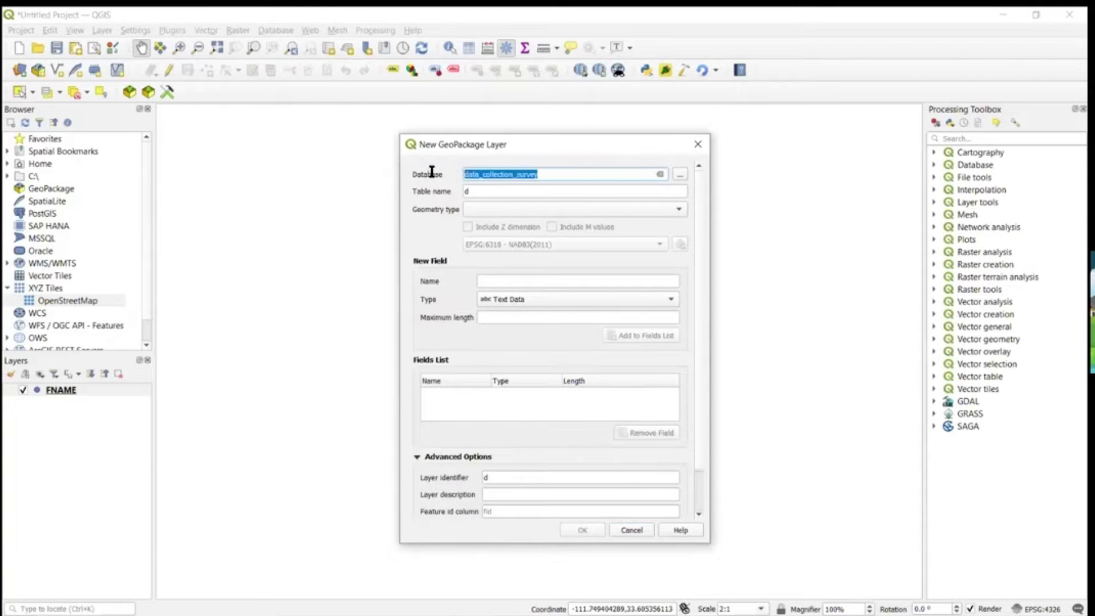
pyautogui.hotkey('ctrl', 'c')
pyautogui.doubleClick(478, 189)
pyautogui.hotkey('ctrl', 'v')
# Make it a Point layer in the project CRS EPSG:4326 - WGS 84 and create it.
pyautogui.click(528, 209)
pyautogui.click(509, 225)
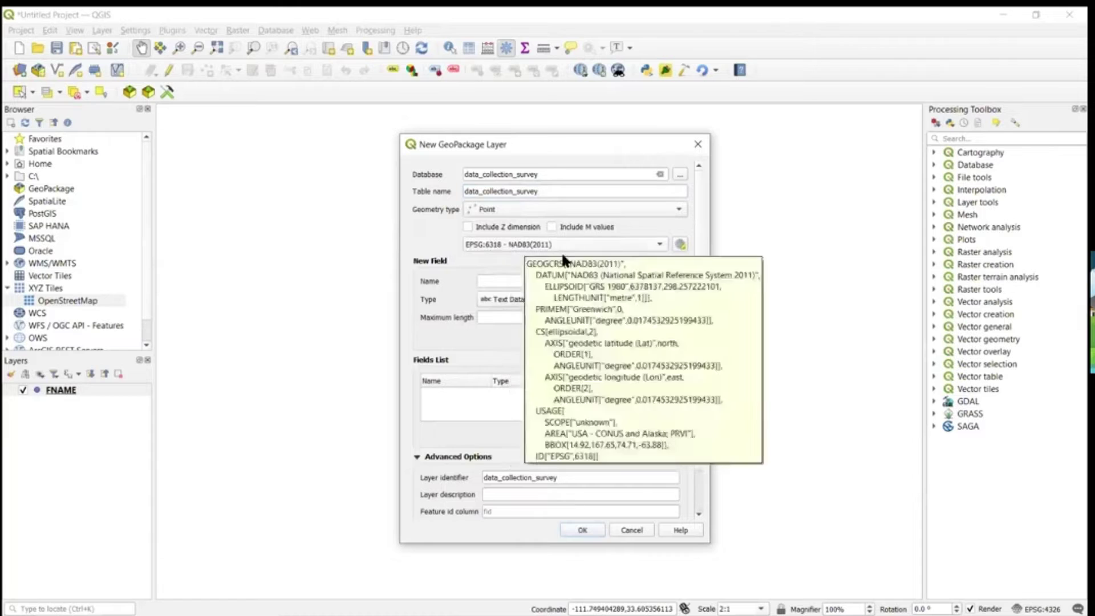
pyautogui.click(546, 244)
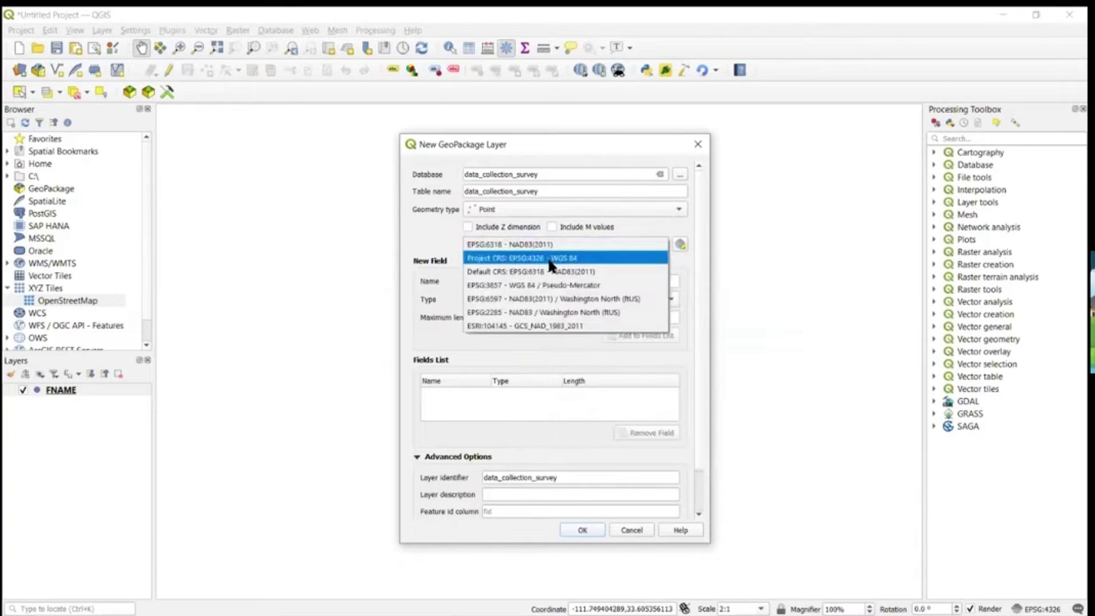
pyautogui.click(550, 260)
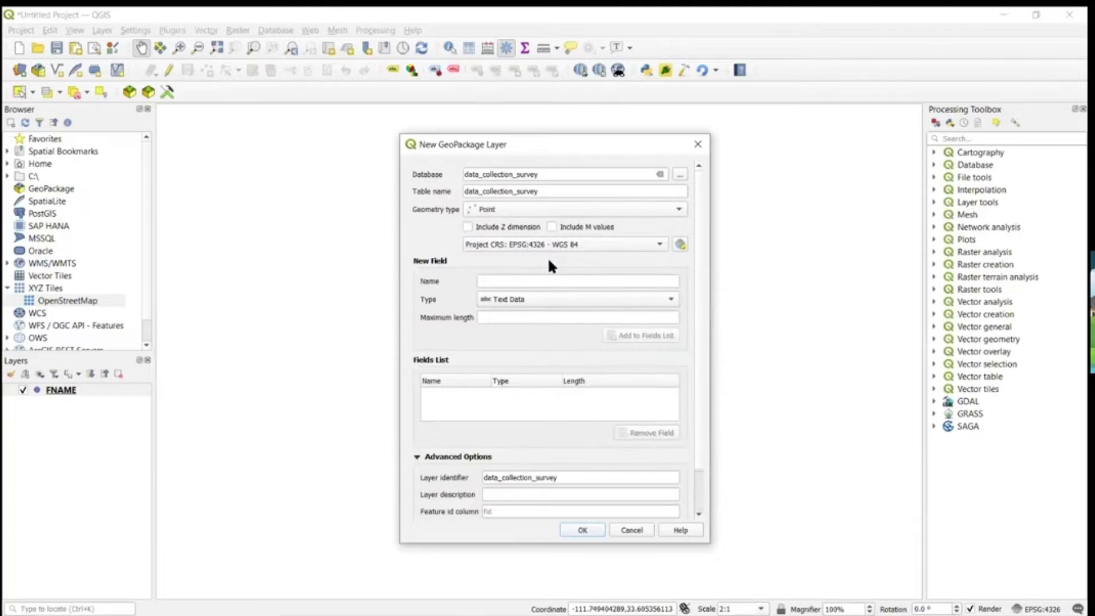
pyautogui.click(582, 530)
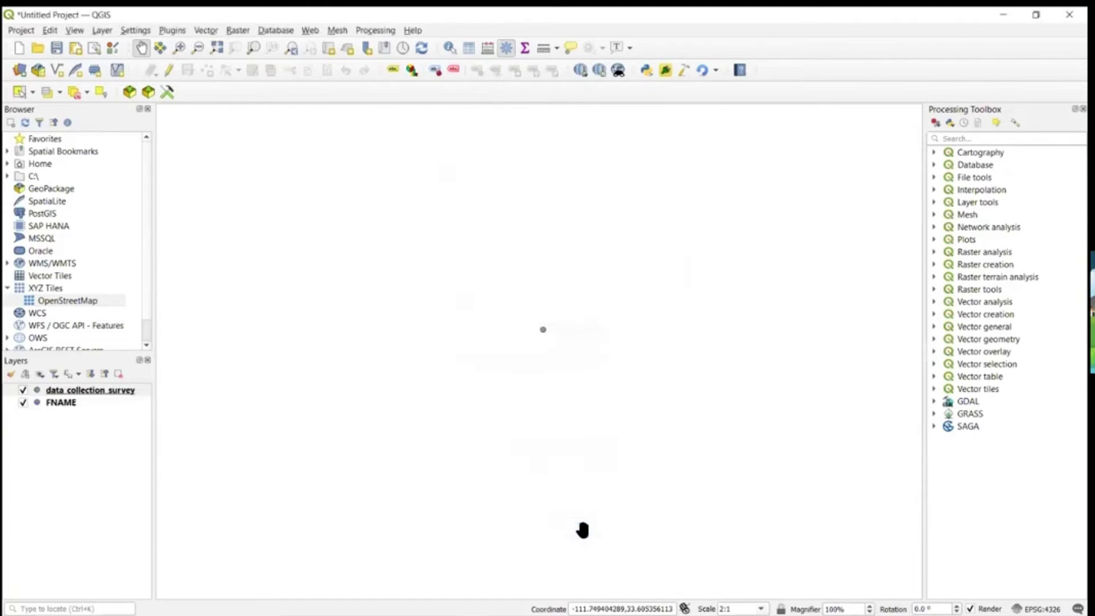
# Open data_collection_survey's Fields properties and turn on editing.
pyautogui.rightClick(133, 388)
pyautogui.click(181, 382)
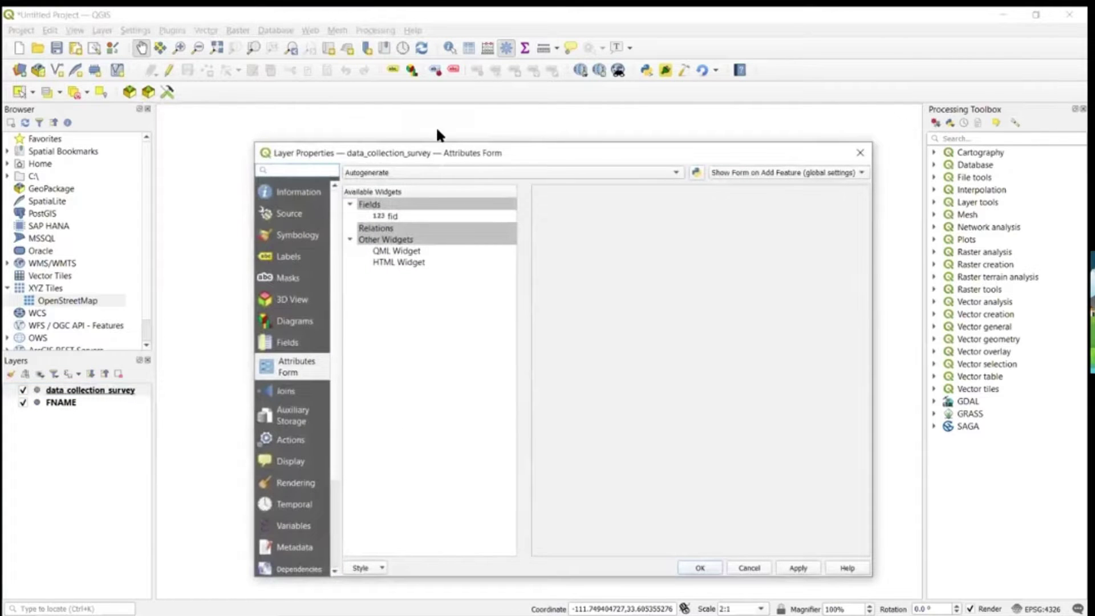
pyautogui.moveTo(436, 151); pyautogui.dragTo(442, 127)
pyautogui.click(300, 322)
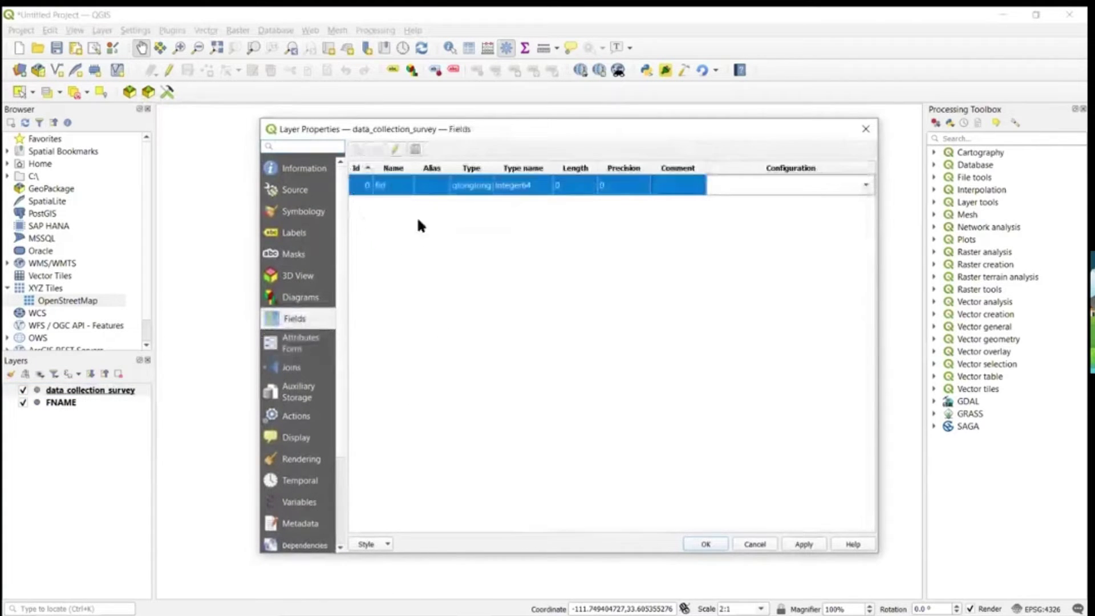
pyautogui.click(395, 148)
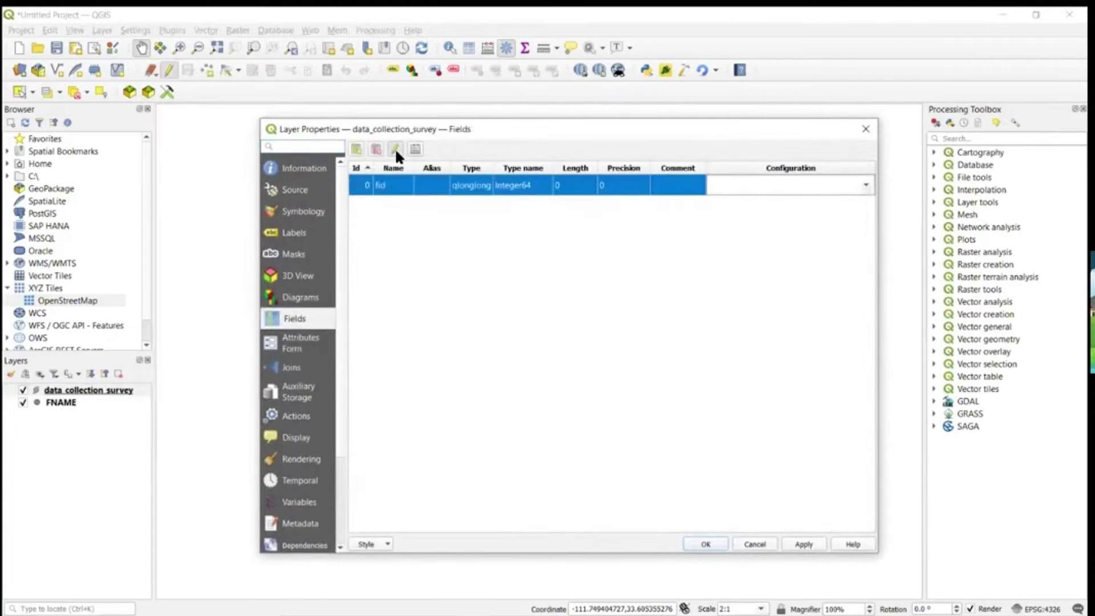
# Add a text field named Text with length 256.
pyautogui.click(354, 147)
pyautogui.write('Text')
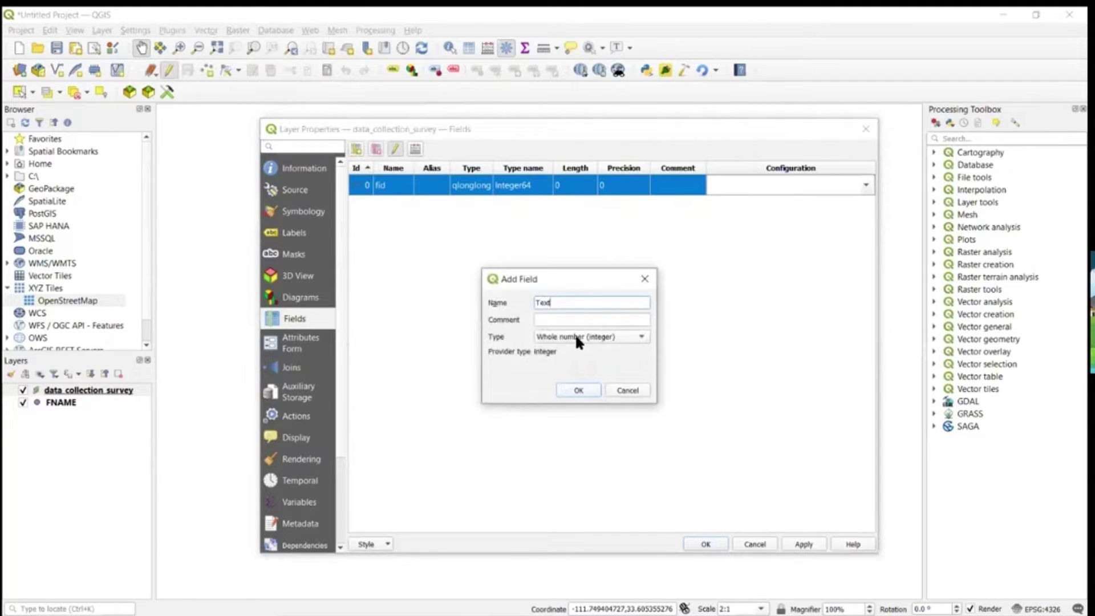
pyautogui.click(575, 336)
pyautogui.click(586, 376)
pyautogui.click(572, 366)
pyautogui.press('BackSpace')
pyautogui.write('256')
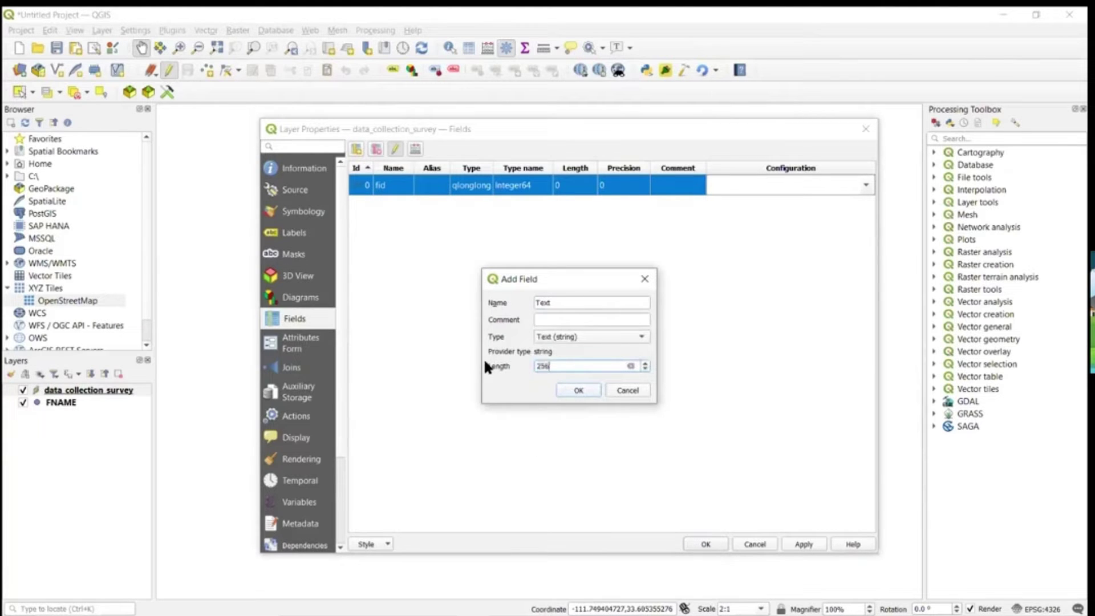
pyautogui.click(578, 392)
# Add an integer Number field and a date-and-time Date field.
pyautogui.click(354, 146)
pyautogui.write('Number')
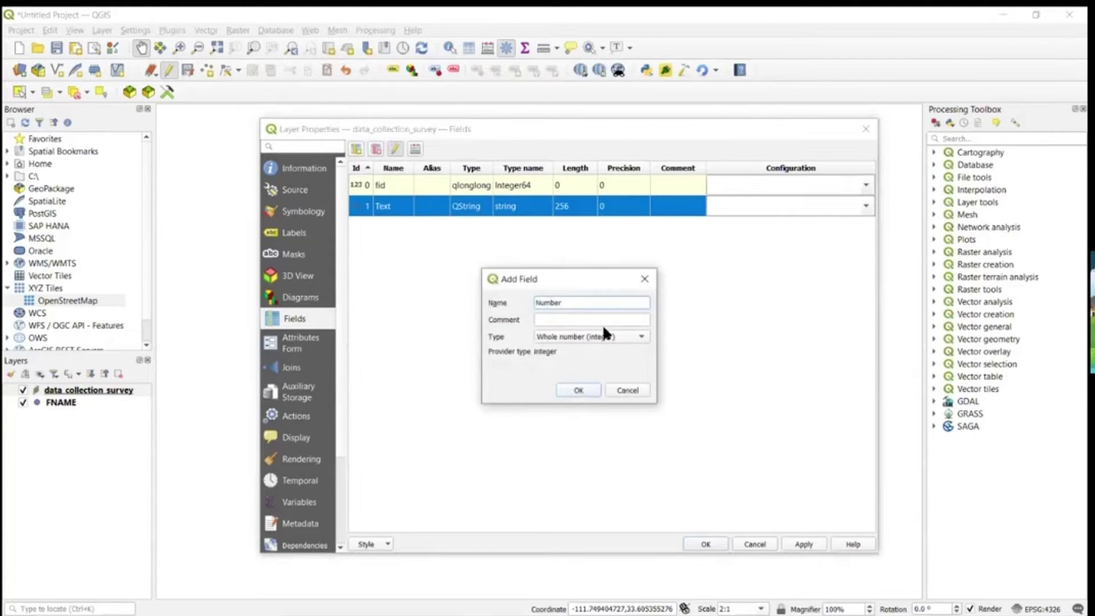
pyautogui.click(579, 391)
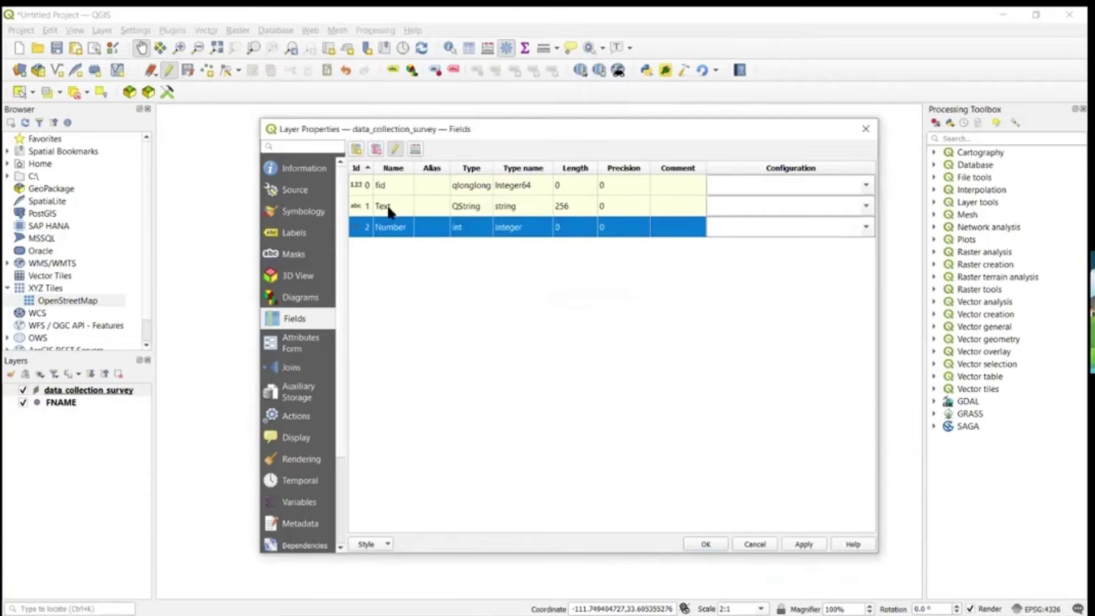
pyautogui.click(355, 149)
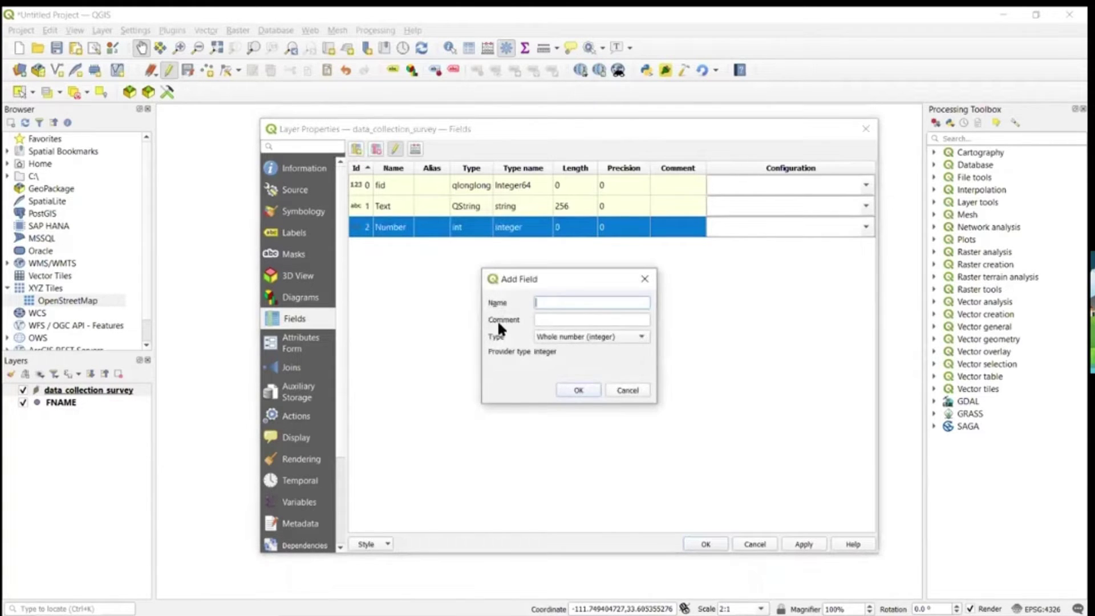
pyautogui.write('Data')
pyautogui.click(572, 337)
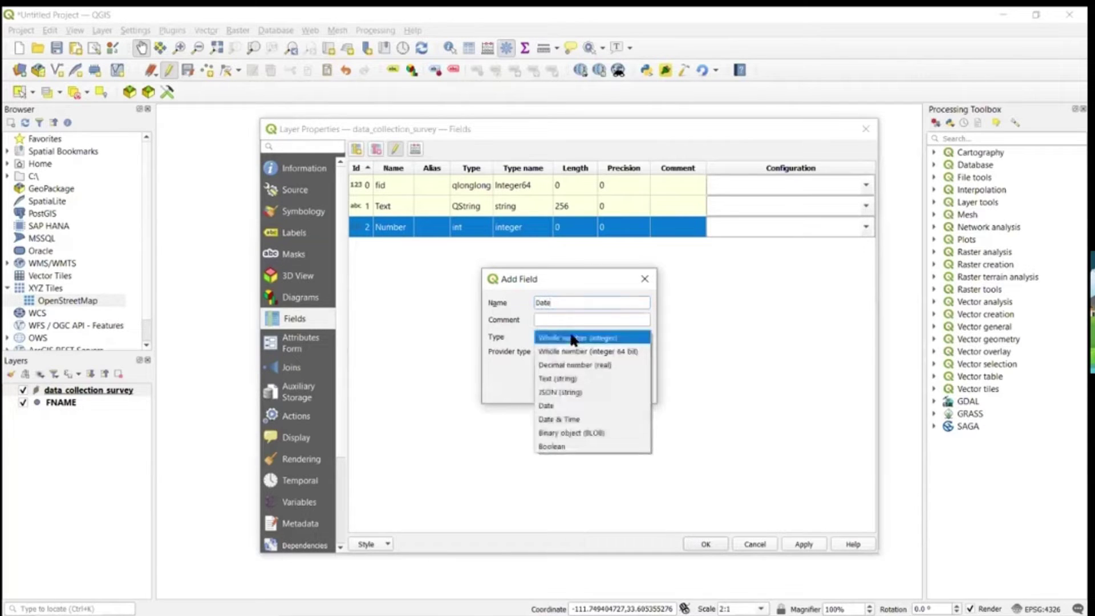
pyautogui.click(569, 418)
pyautogui.click(569, 390)
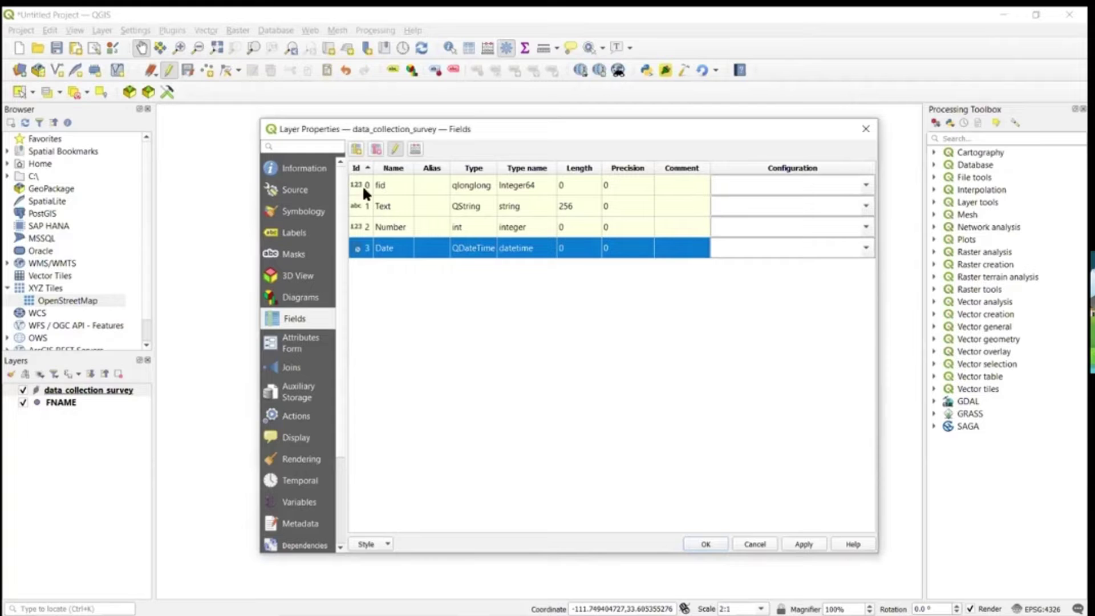
# Add a text field named Photo with length 10.
pyautogui.click(353, 148)
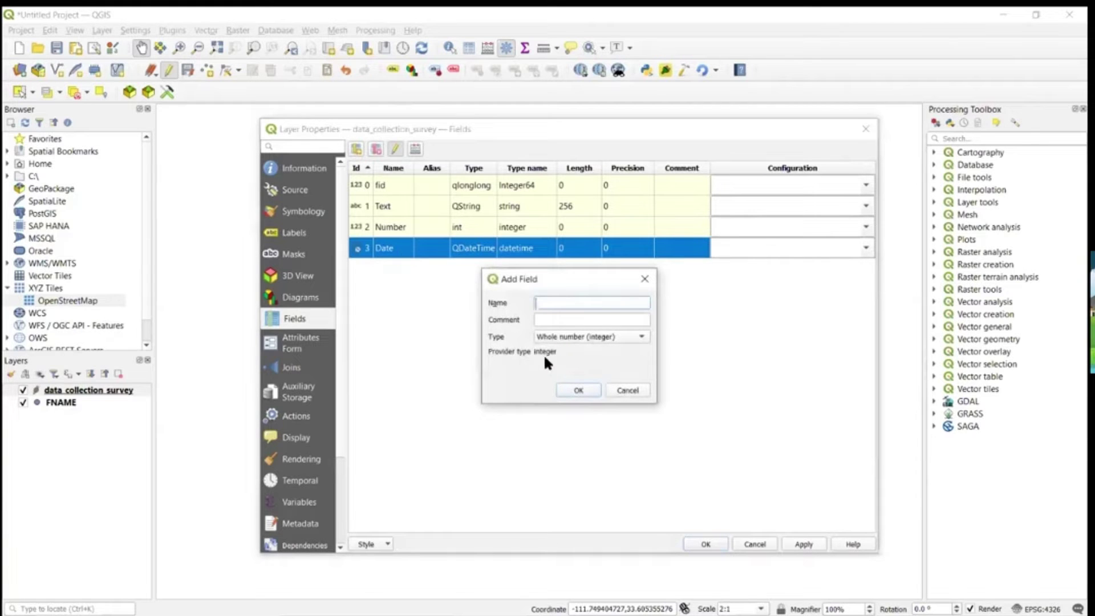
pyautogui.write('Photo')
pyautogui.click(557, 334)
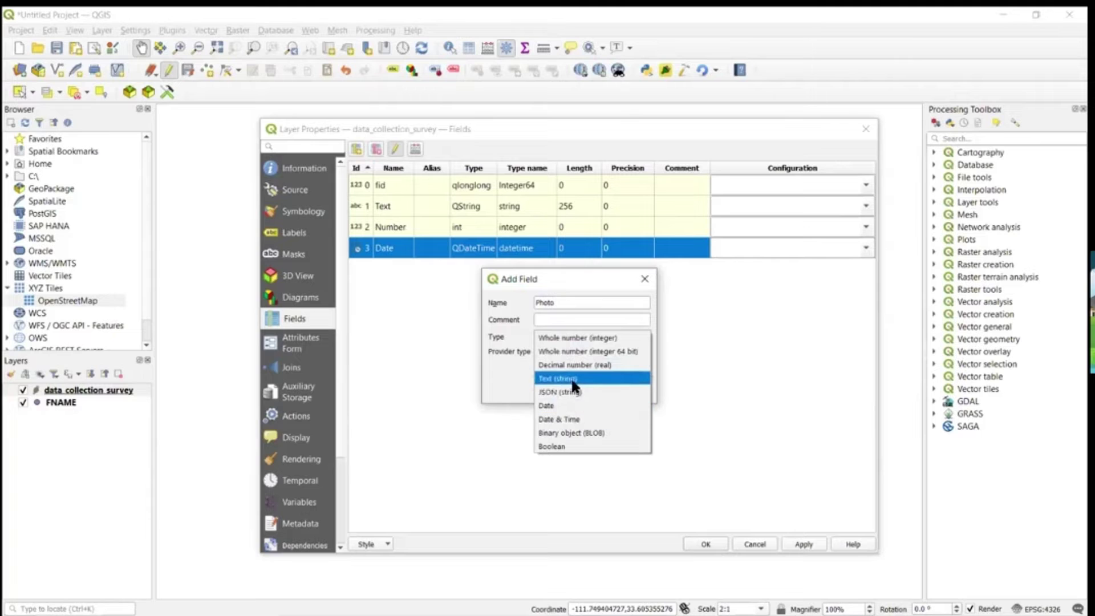
pyautogui.click(572, 379)
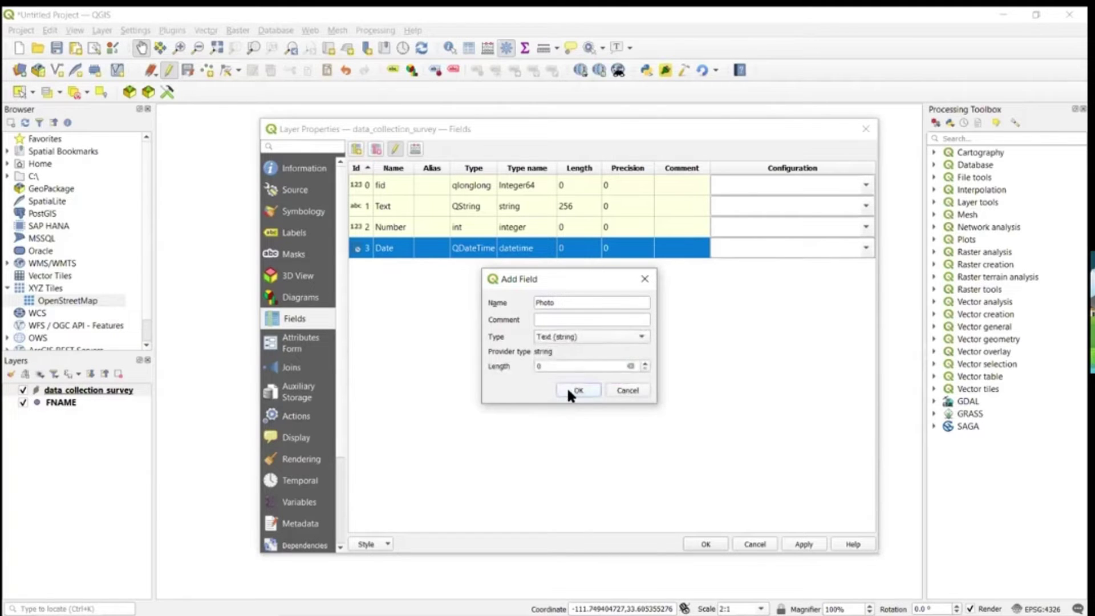
pyautogui.doubleClick(579, 367)
pyautogui.write('10')
pyautogui.click(577, 391)
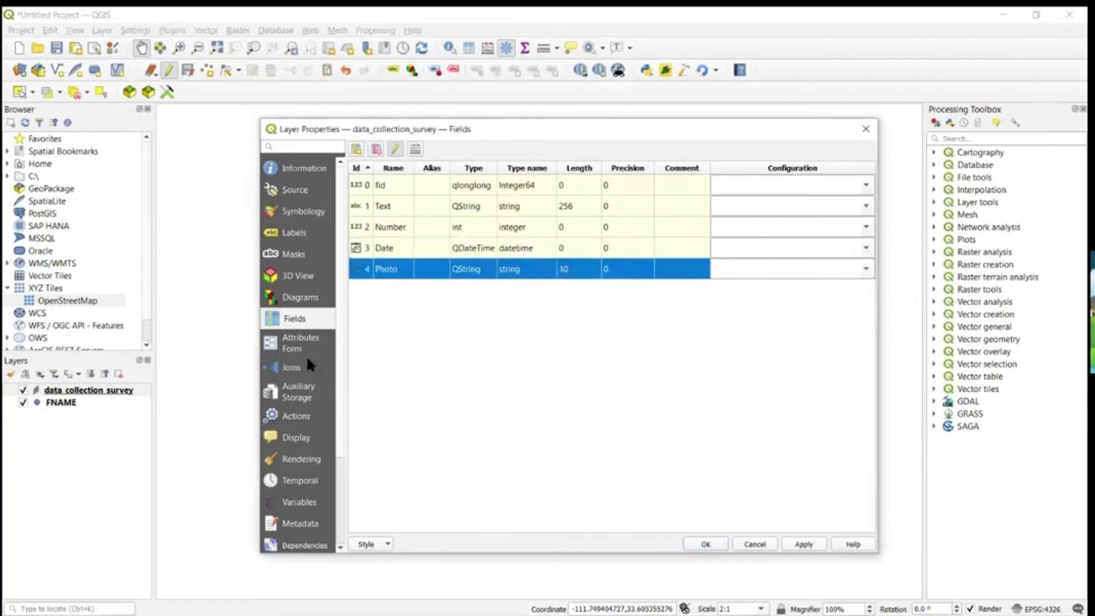
# Switch the attribute form to Drag and Drop Designer and remove fid from the layout.
pyautogui.click(313, 346)
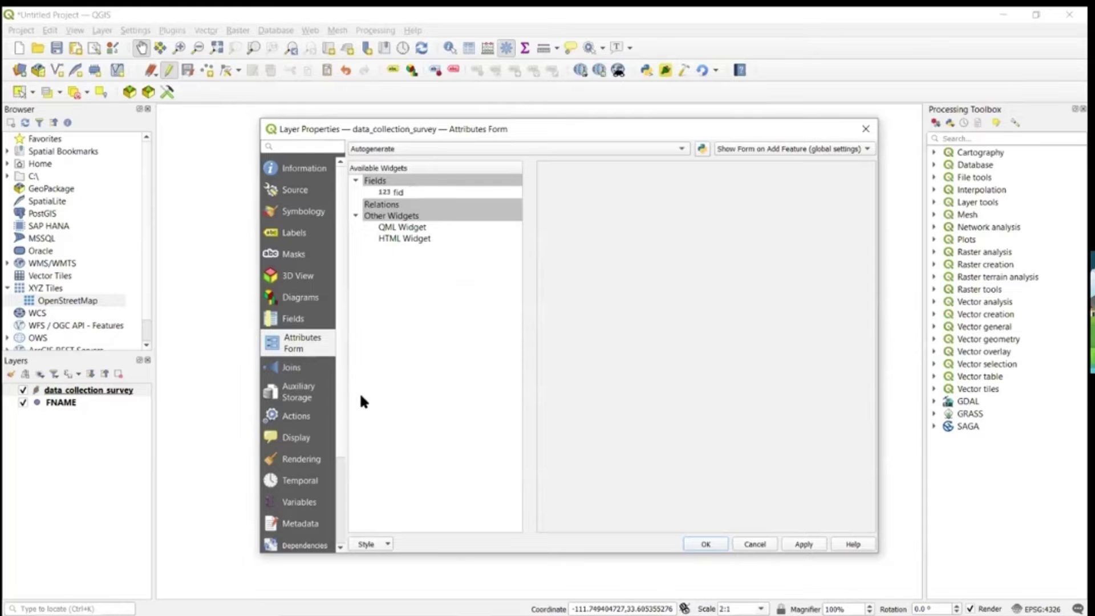
pyautogui.click(410, 189)
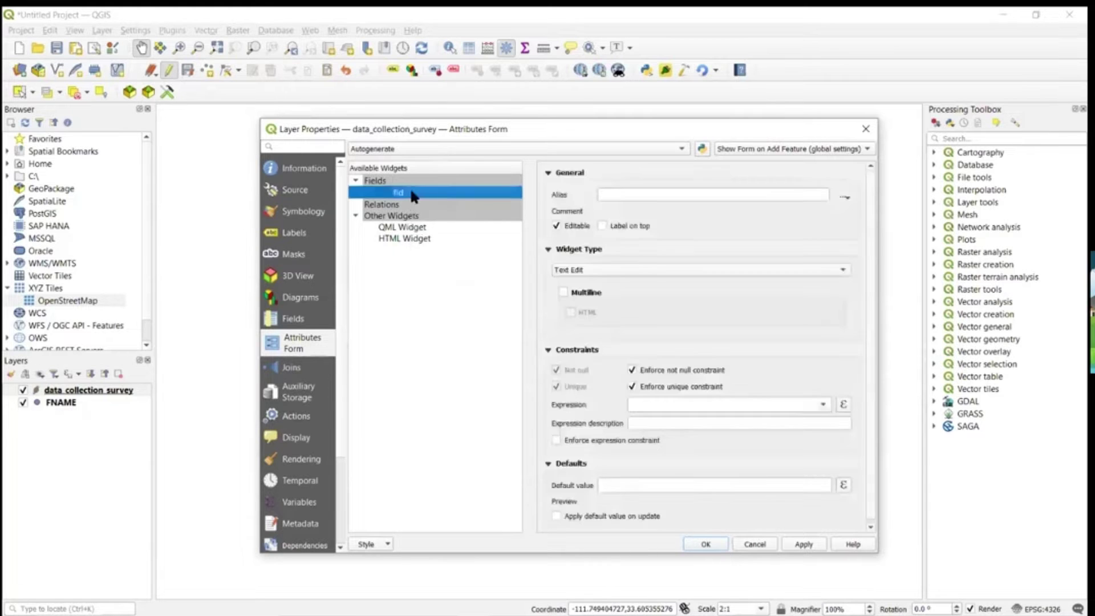
pyautogui.click(375, 148)
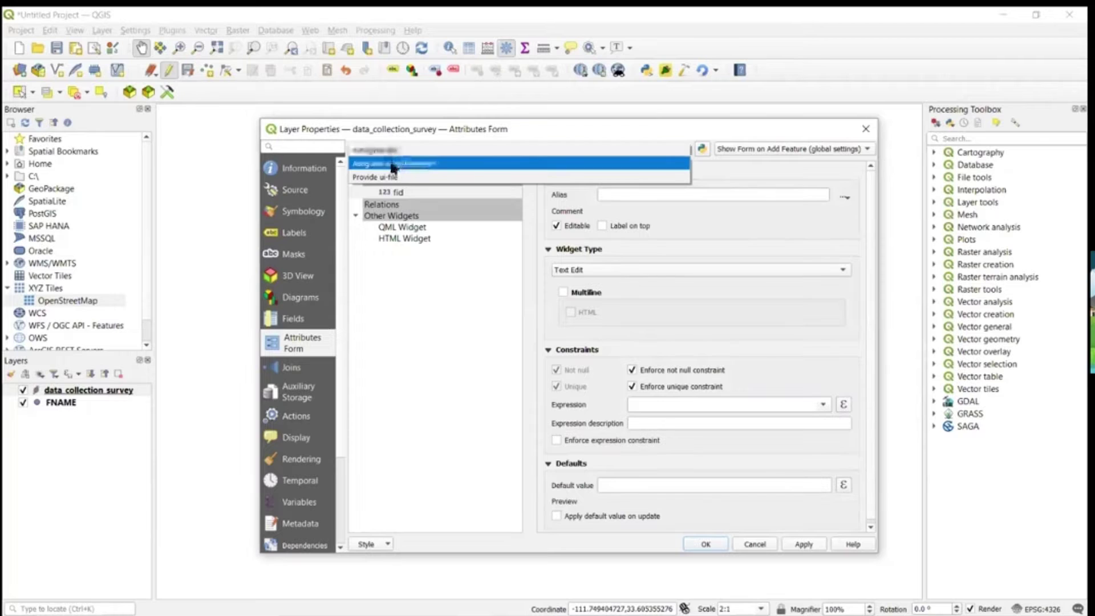
pyautogui.click(390, 163)
pyautogui.click(442, 181)
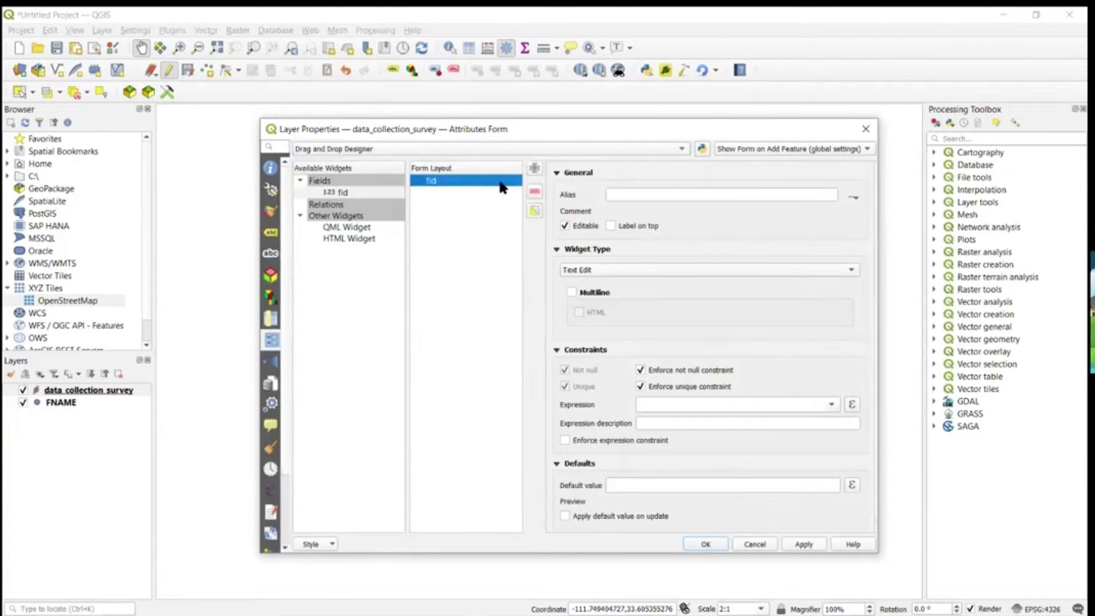
pyautogui.click(534, 192)
# Add two tab containers to the form, named overview and photo.
pyautogui.click(533, 168)
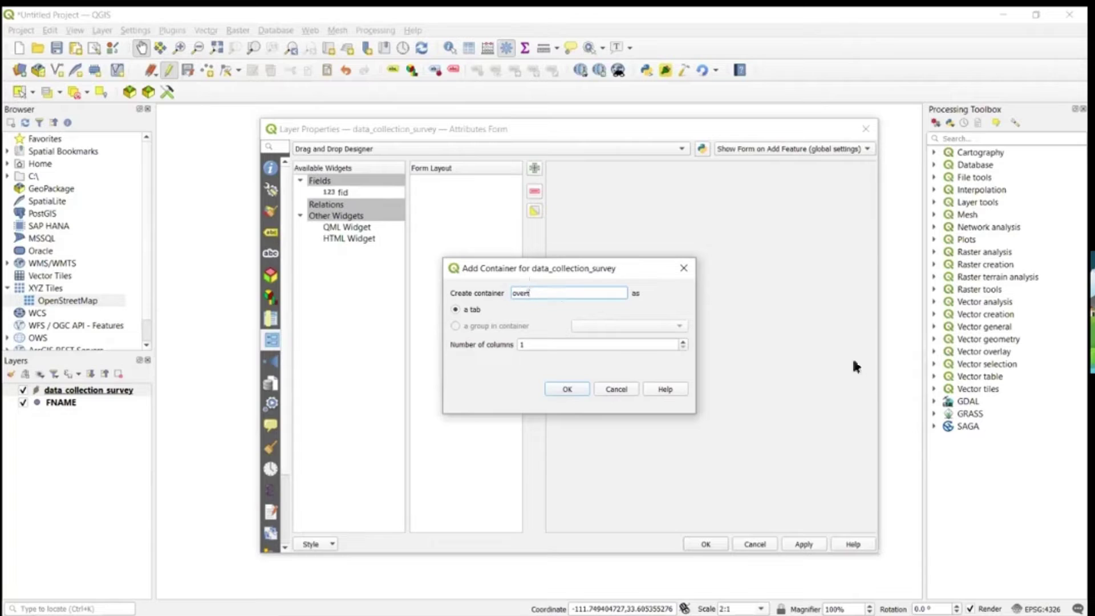
pyautogui.write('viw')
pyautogui.press('BackSpace')
pyautogui.write('ew')
pyautogui.click(567, 389)
pyautogui.click(530, 166)
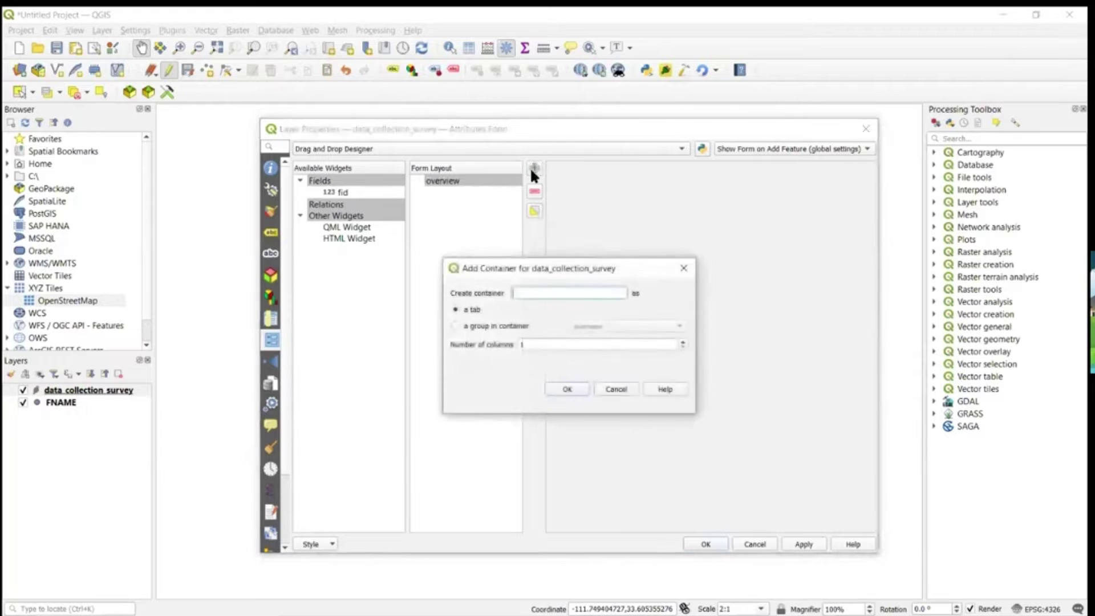
pyautogui.write('photo')
pyautogui.click(573, 386)
# Apply the layer properties, then reopen them at the Attributes Form page.
pyautogui.click(270, 318)
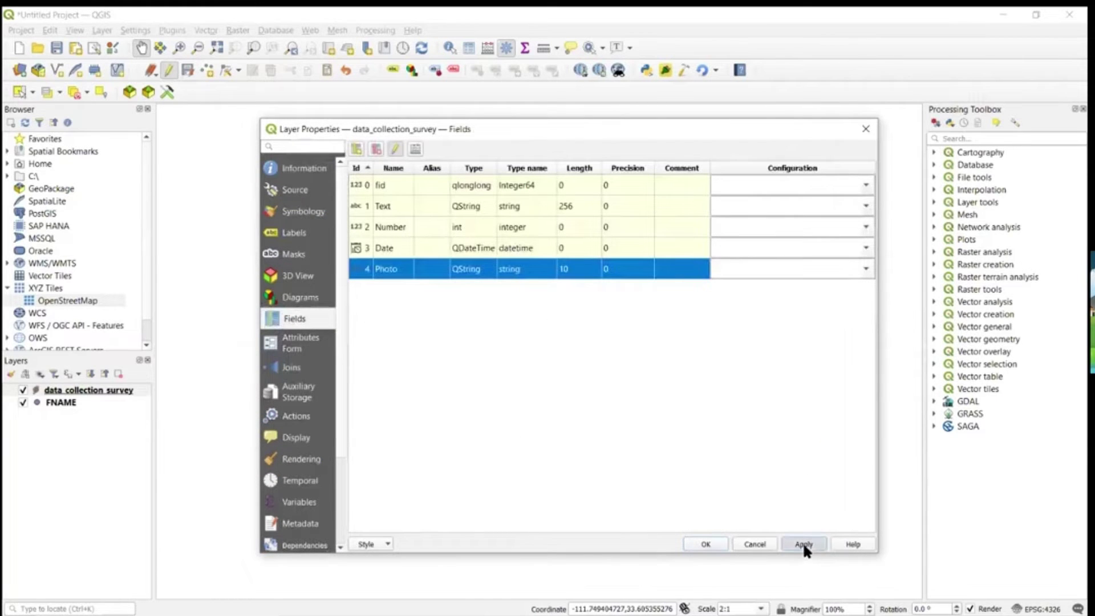
pyautogui.click(702, 543)
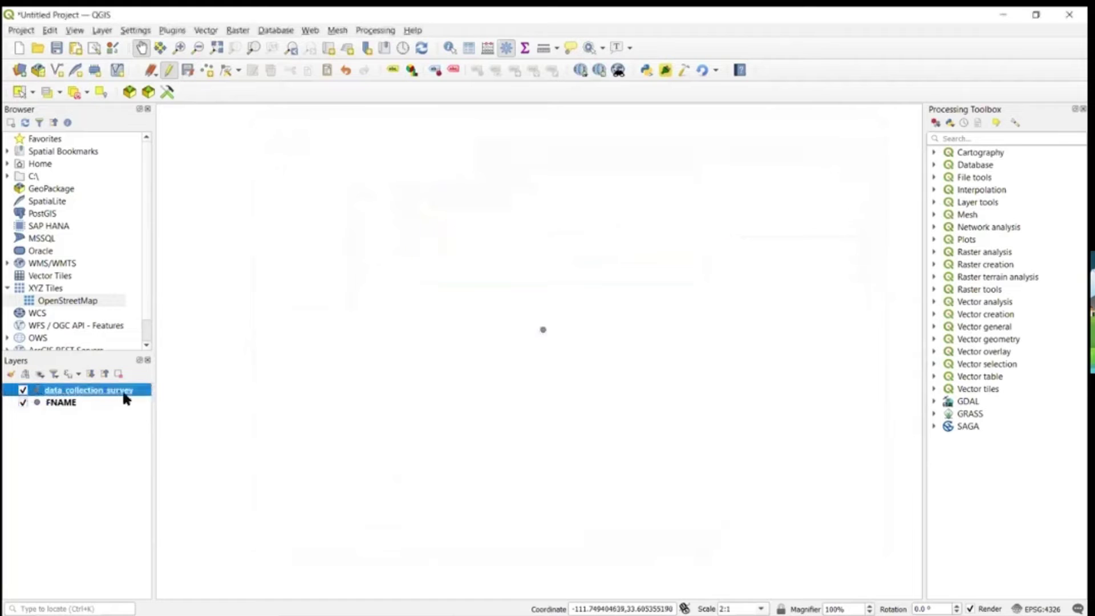
pyautogui.doubleClick(147, 392)
pyautogui.click(292, 336)
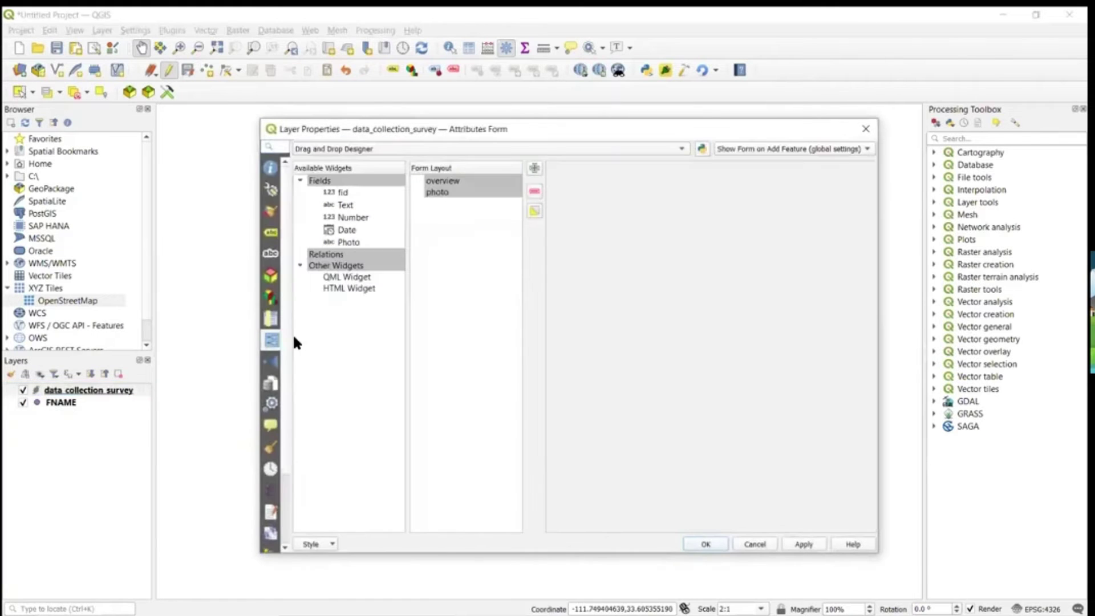
# Place Text, Number and Date, in that order, under the overview tab.
pyautogui.click(341, 191)
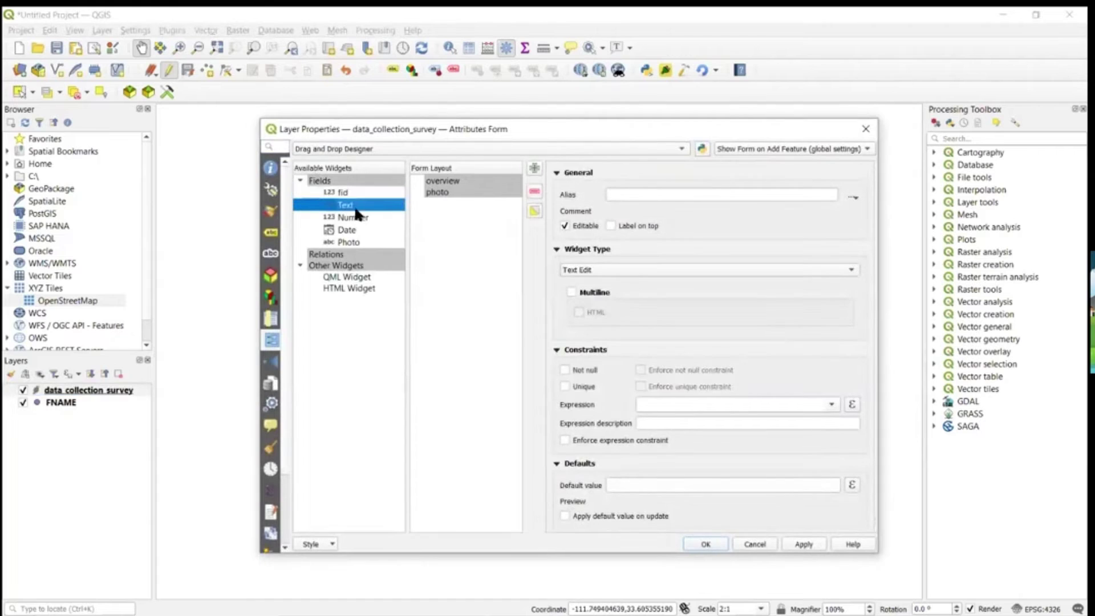
pyautogui.moveTo(345, 205); pyautogui.dragTo(456, 189)
pyautogui.moveTo(353, 217); pyautogui.dragTo(451, 201)
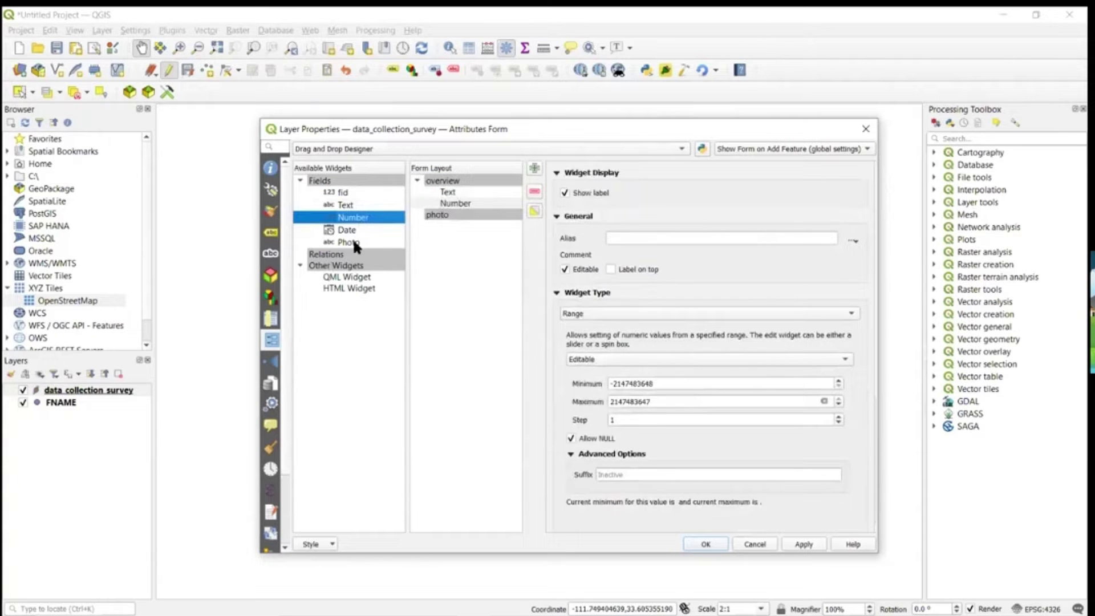
pyautogui.moveTo(391, 227); pyautogui.dragTo(420, 224)
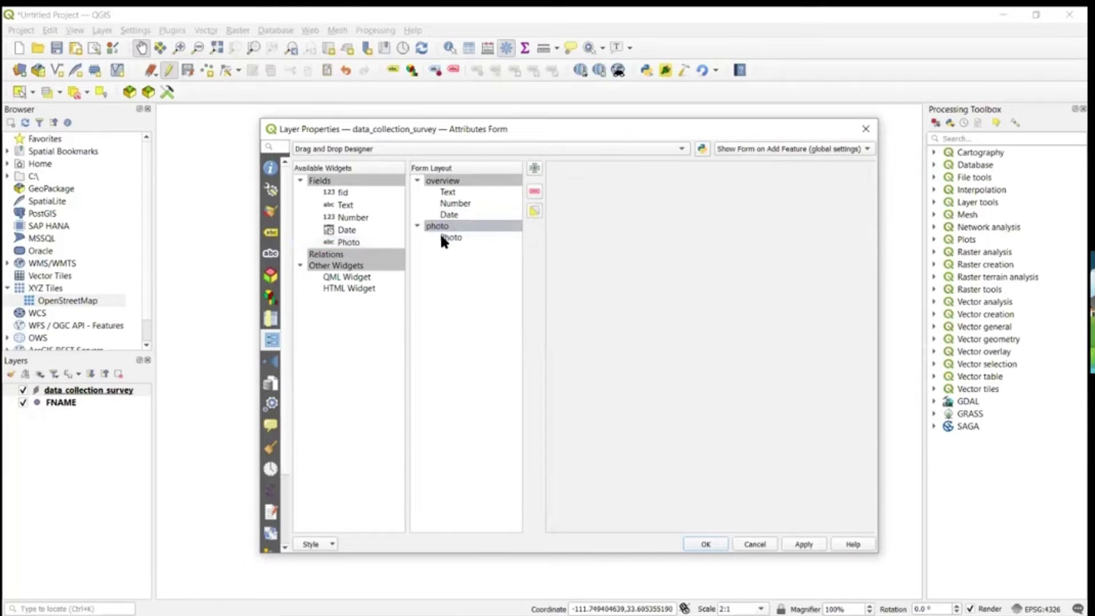
# Give Text the alias 'enter text here' with a Text Edit widget.
pyautogui.click(446, 192)
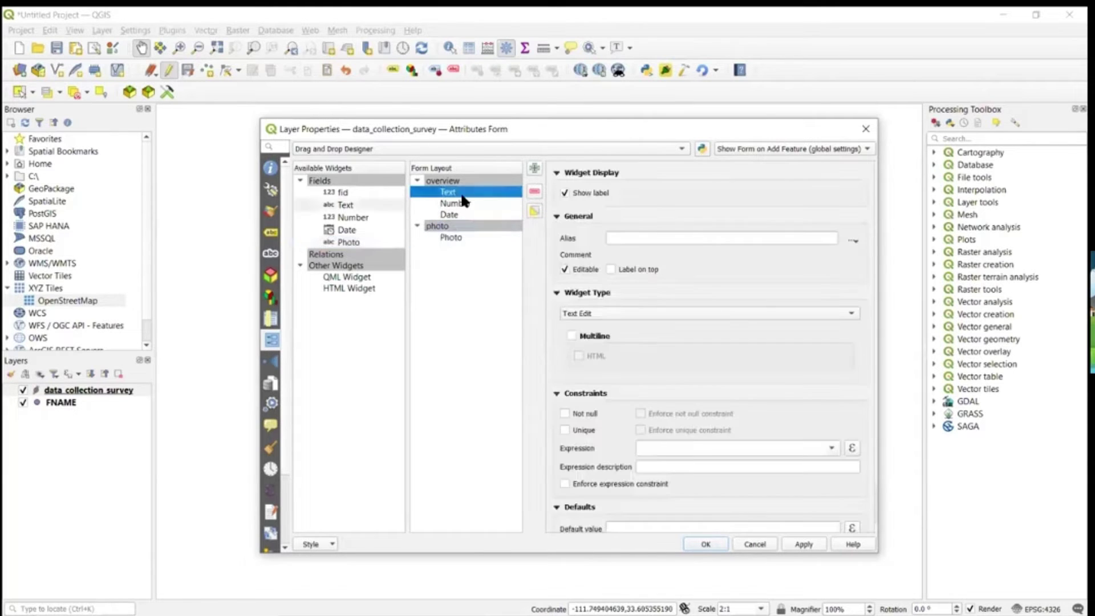
pyautogui.click(656, 238)
pyautogui.write('enter ')
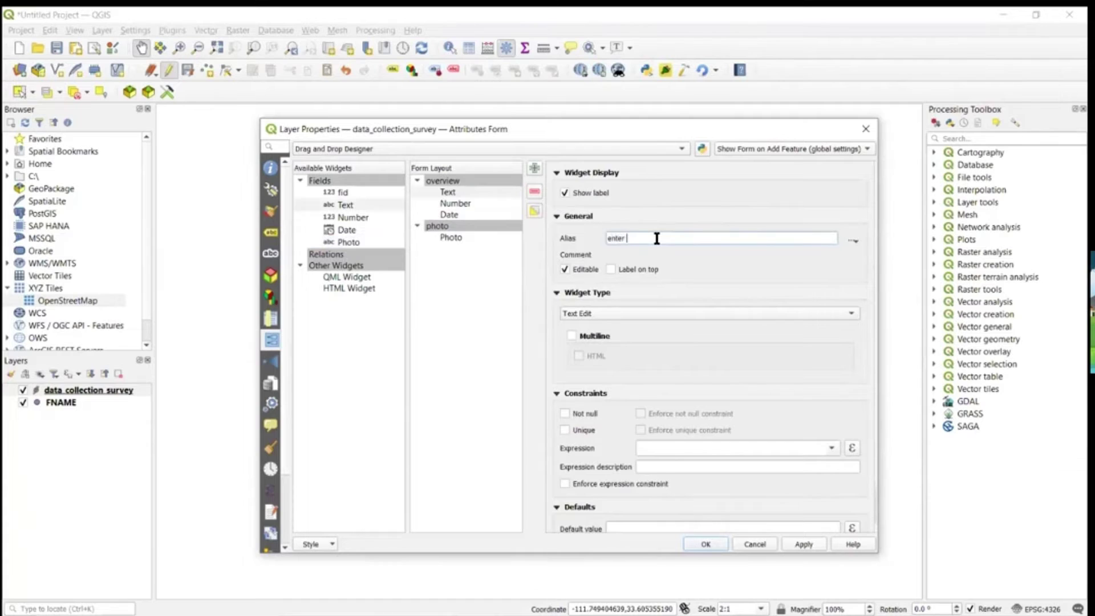
pyautogui.write('text here')
pyautogui.click(608, 316)
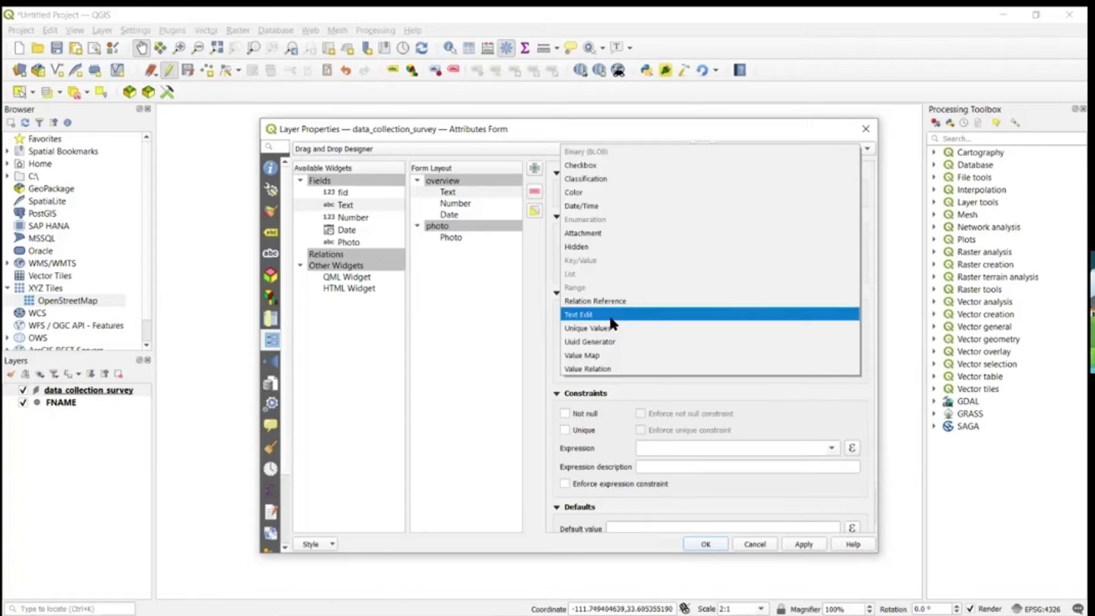
pyautogui.click(606, 315)
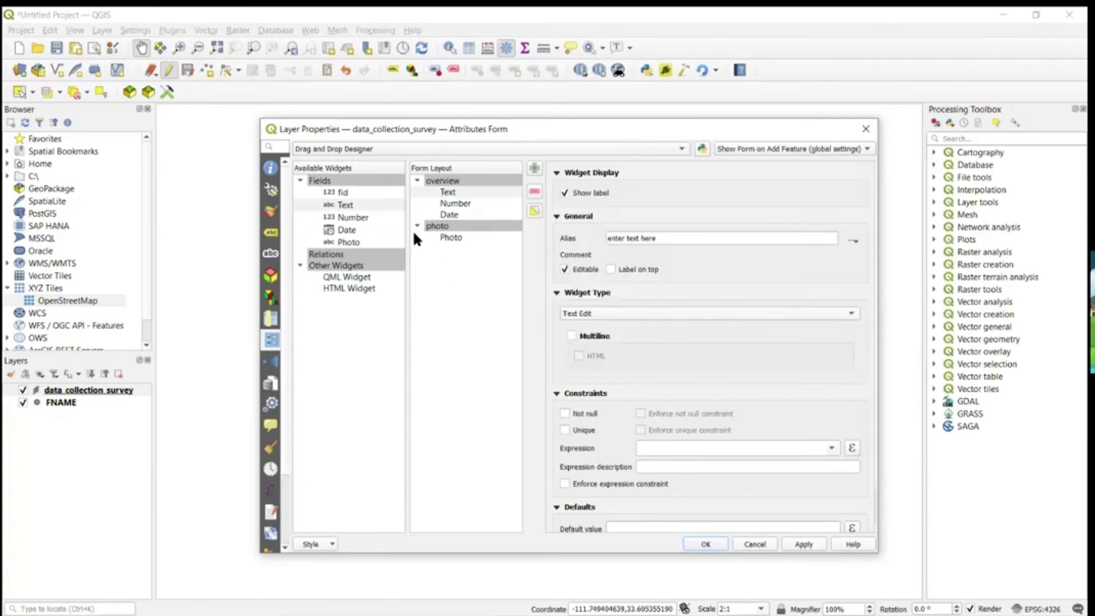
# Set Number to a Text Edit widget with the alias 'enter number'.
pyautogui.click(456, 203)
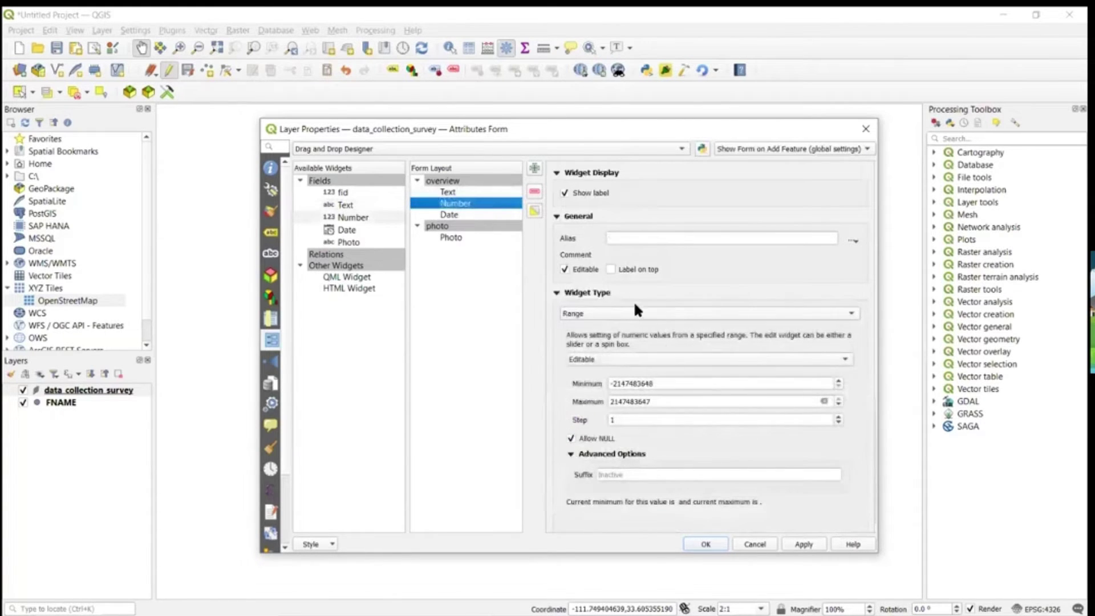
pyautogui.click(615, 315)
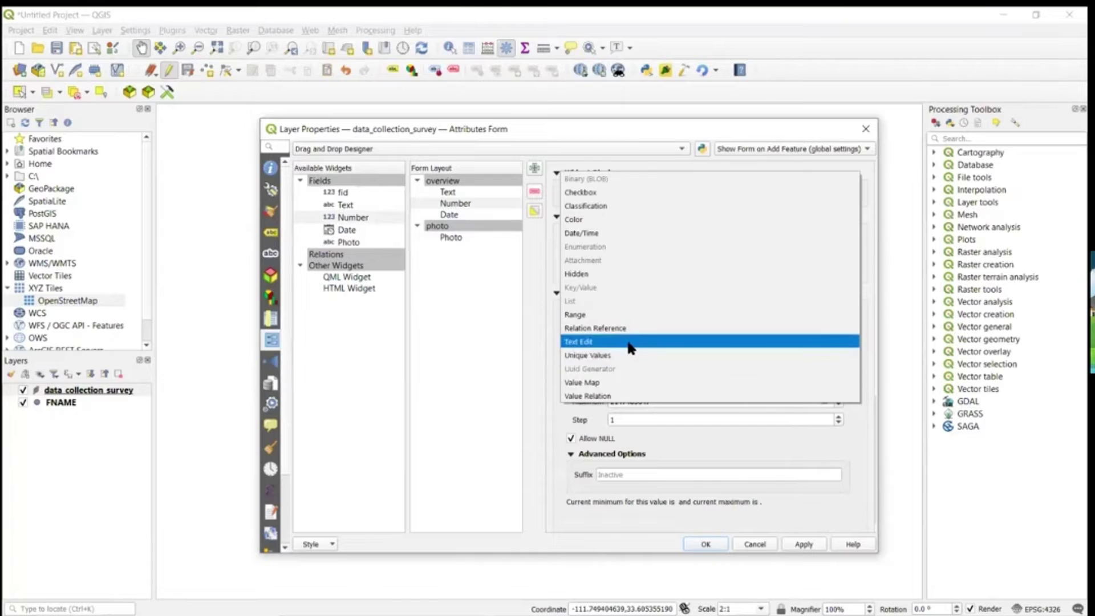
pyautogui.click(629, 342)
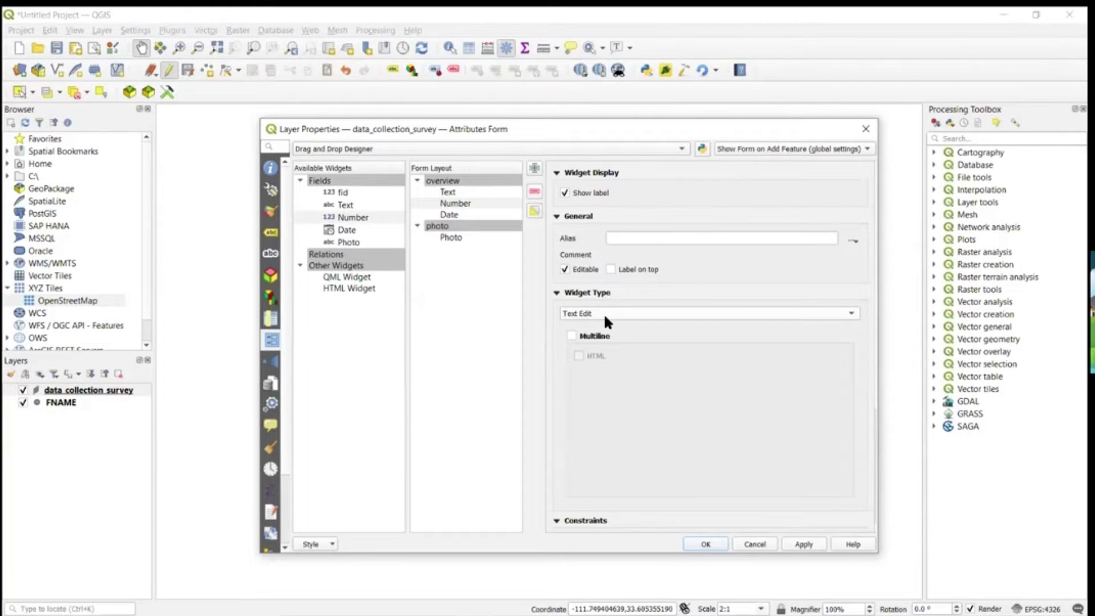
pyautogui.click(714, 240)
pyautogui.write('enter number')
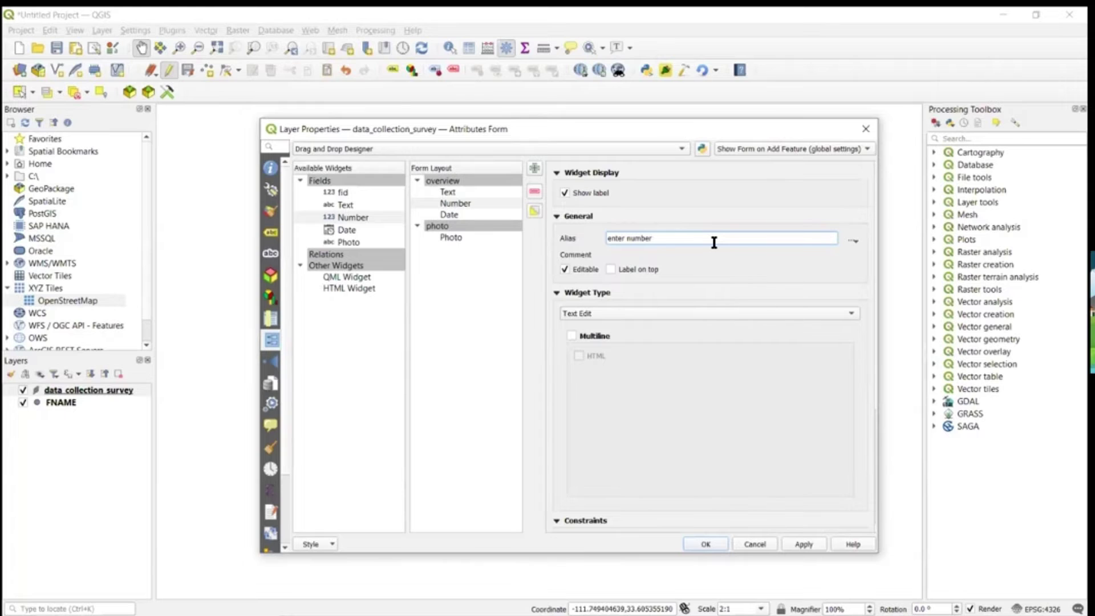
# Give Date the alias 'Date', keep the Date/Time widget, and set its default to $now.
pyautogui.click(482, 214)
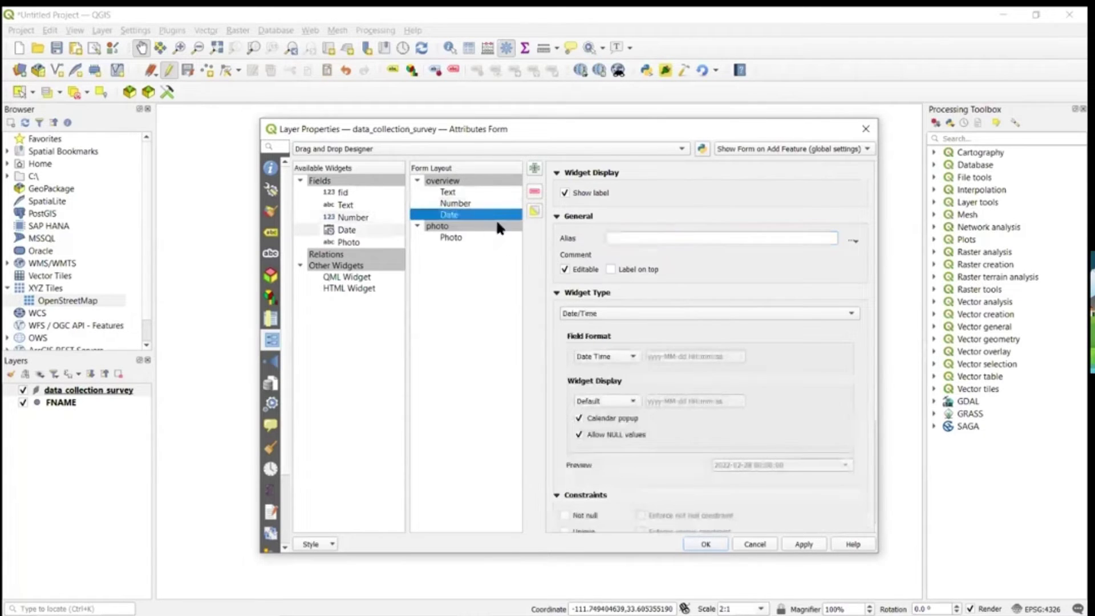
pyautogui.click(623, 241)
pyautogui.write('Date')
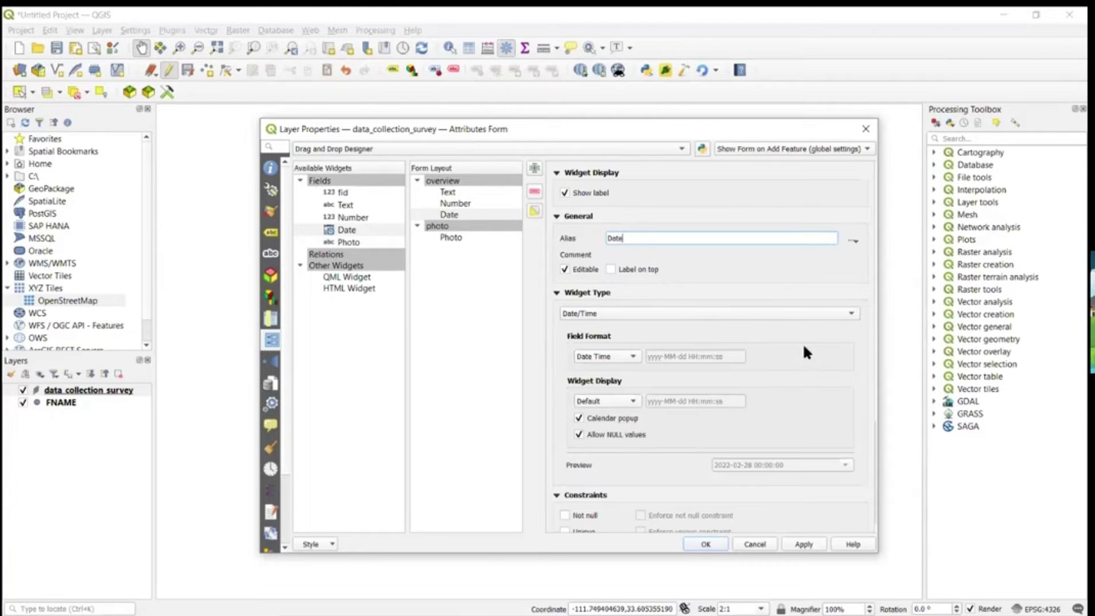
pyautogui.click(631, 321)
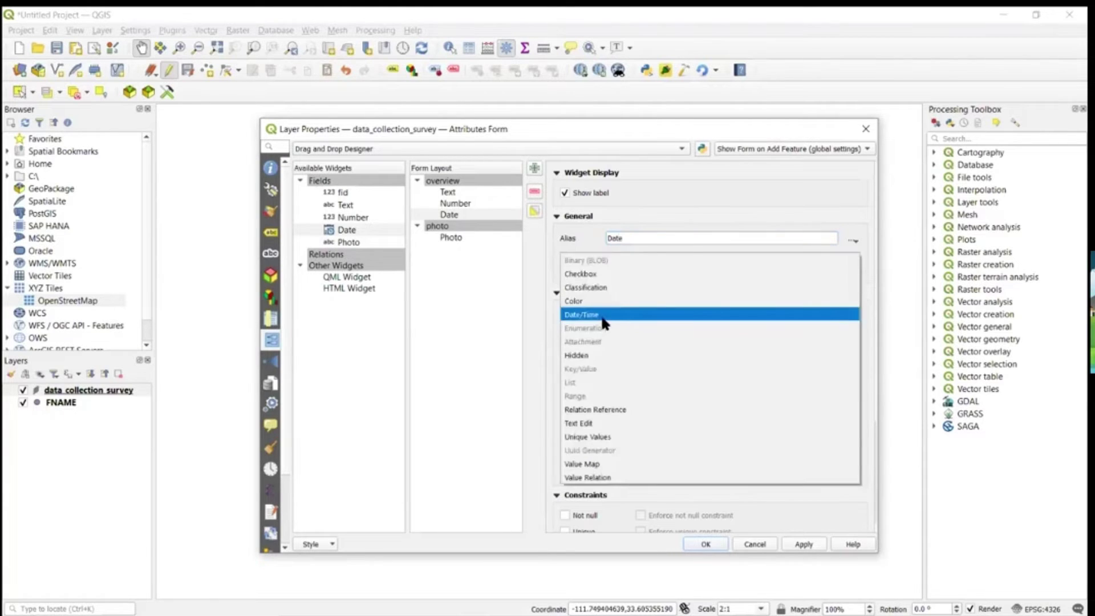
pyautogui.click(603, 321)
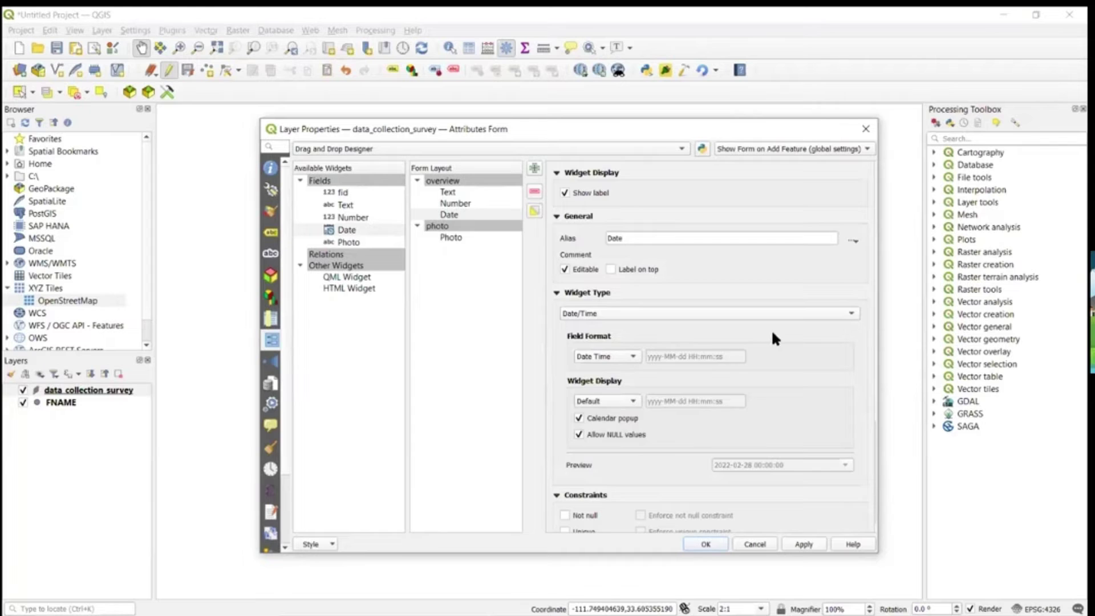
pyautogui.scroll(-2, 773, 338)
pyautogui.scroll(-1, 775, 302)
pyautogui.click(648, 481)
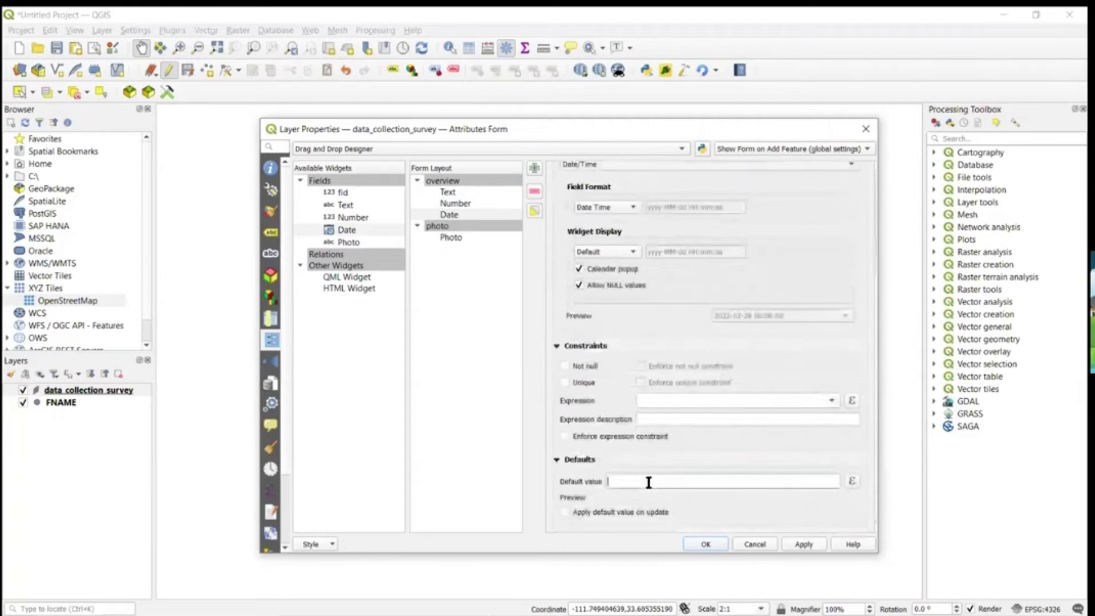
pyautogui.write('$')
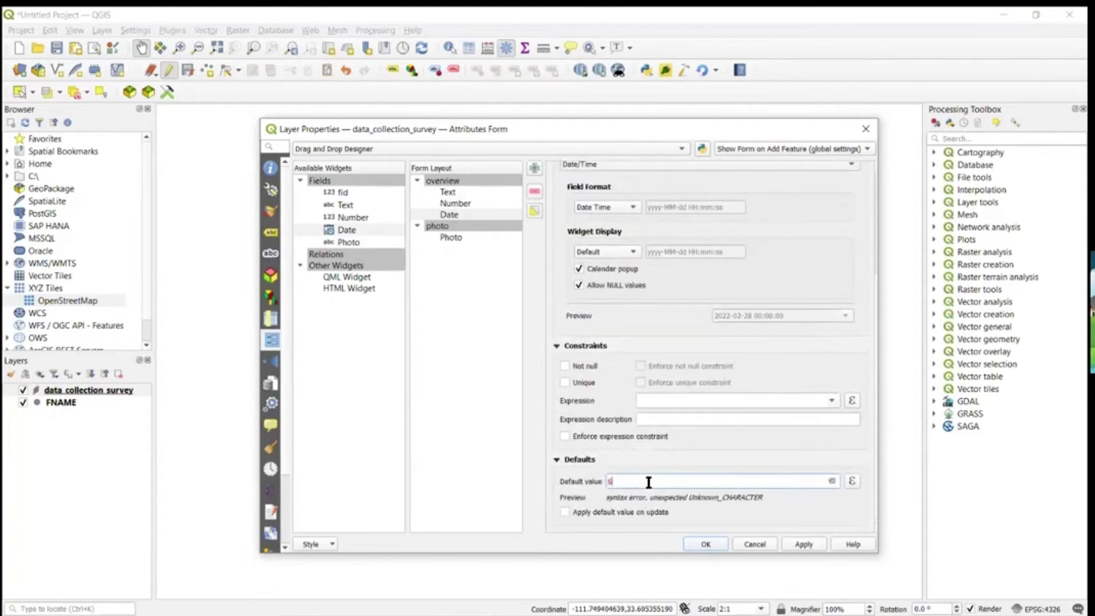
pyautogui.write('now')
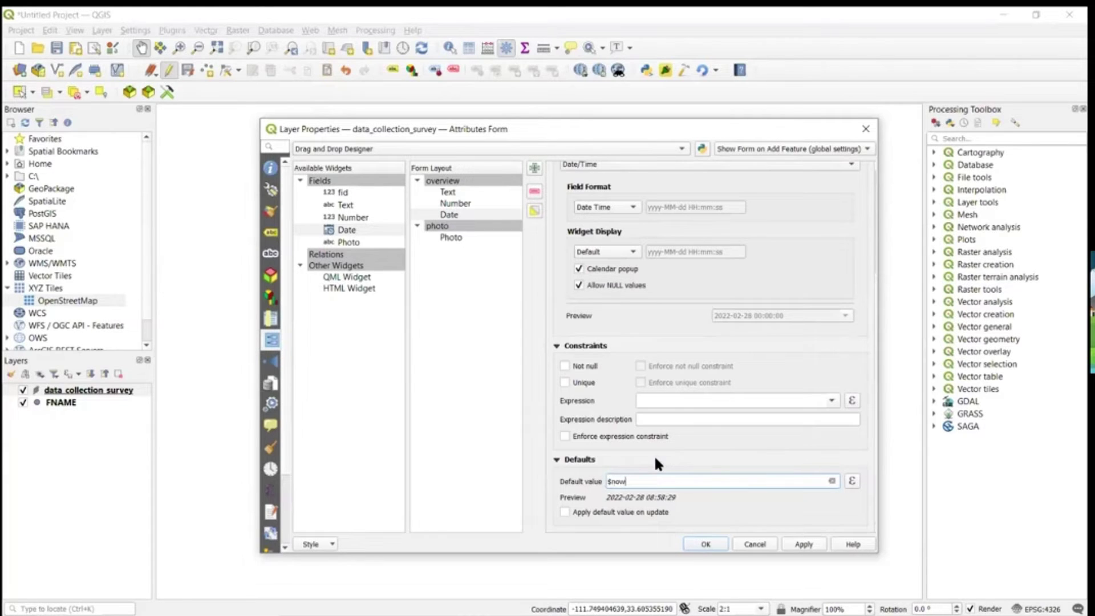
# Make Photo an Attachment field aliased 'photo' that stores relative paths.
pyautogui.click(475, 236)
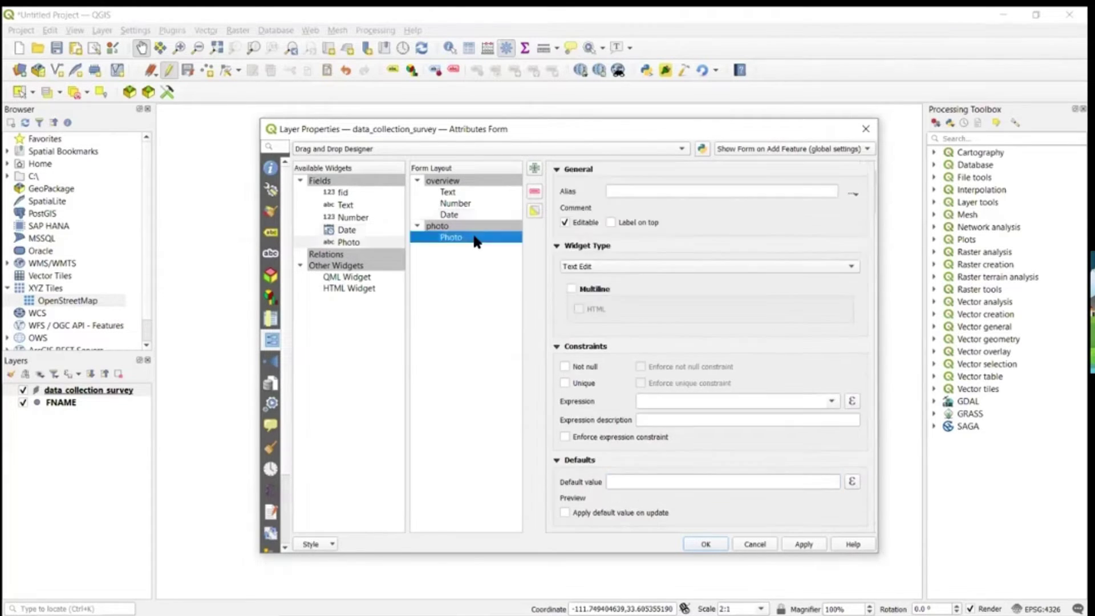
pyautogui.click(633, 190)
pyautogui.write('photo')
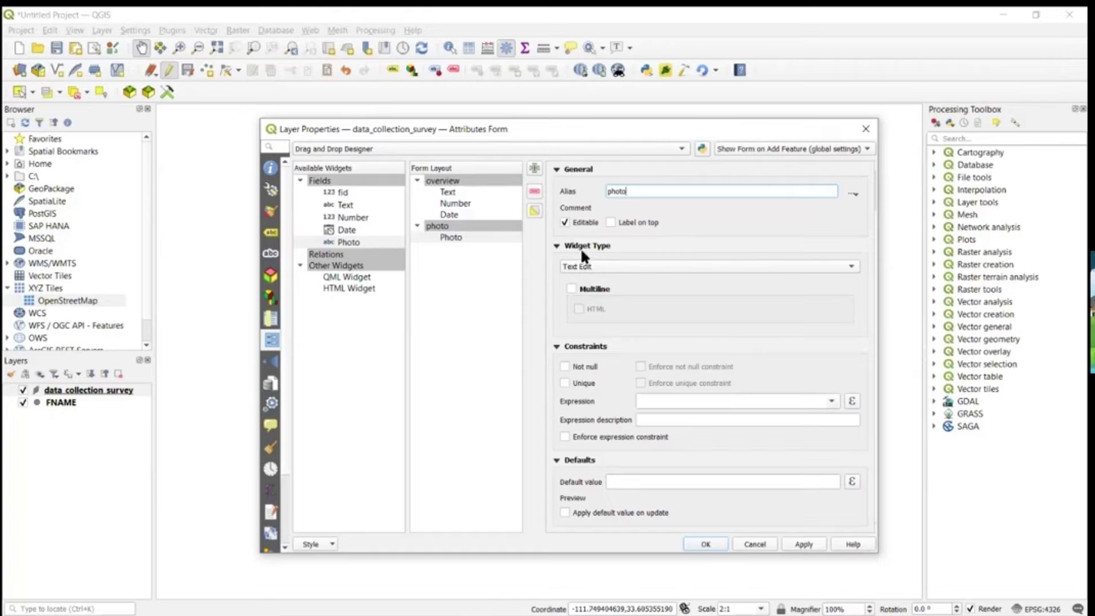
pyautogui.click(583, 264)
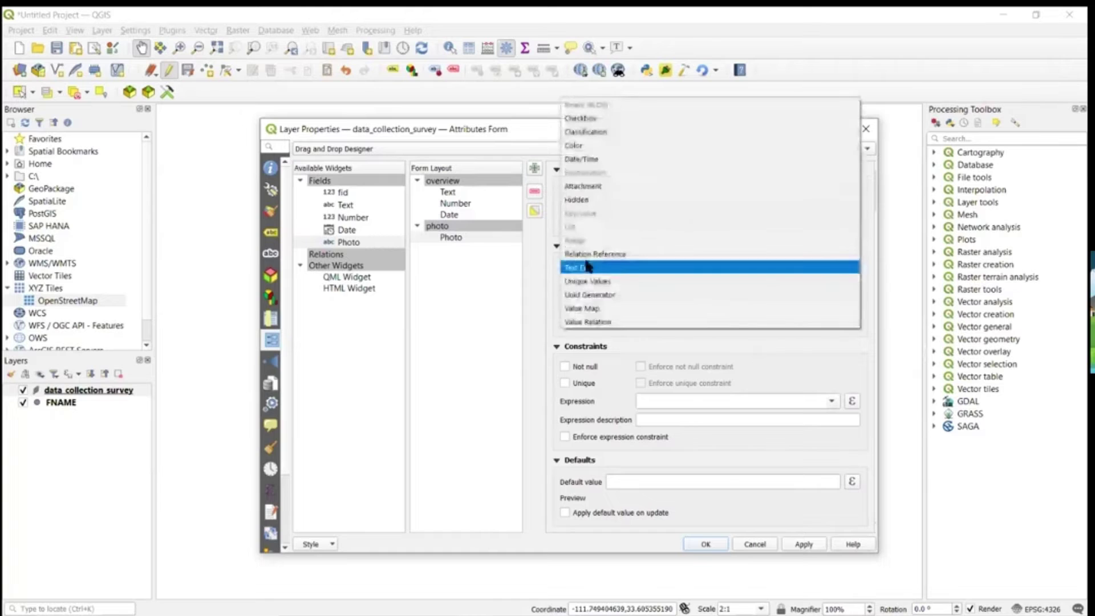
pyautogui.click(593, 186)
pyautogui.scroll(-1, 680, 287)
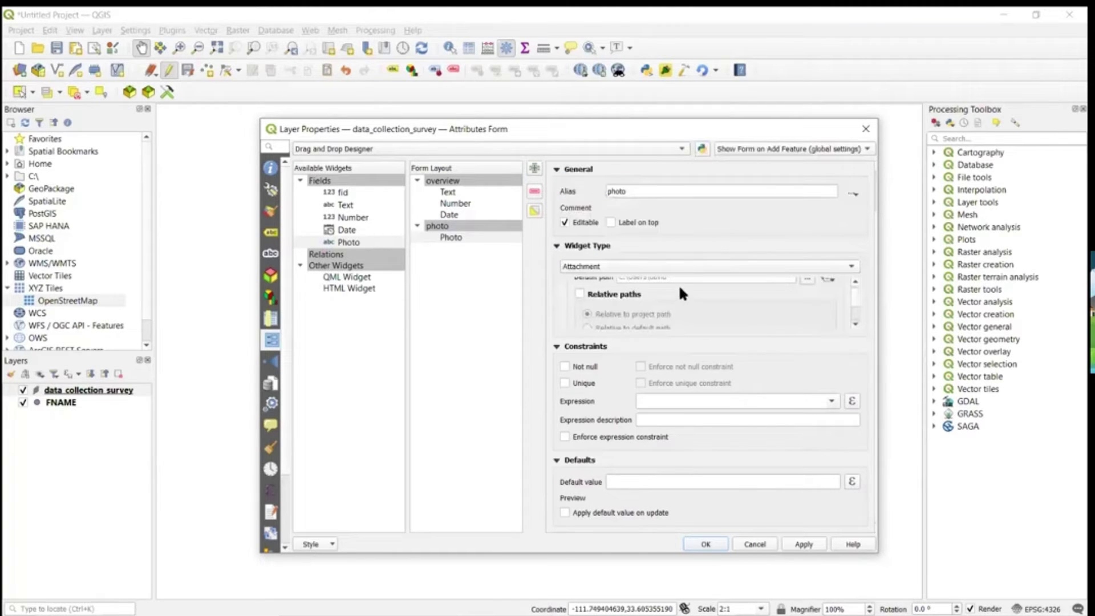
pyautogui.click(579, 294)
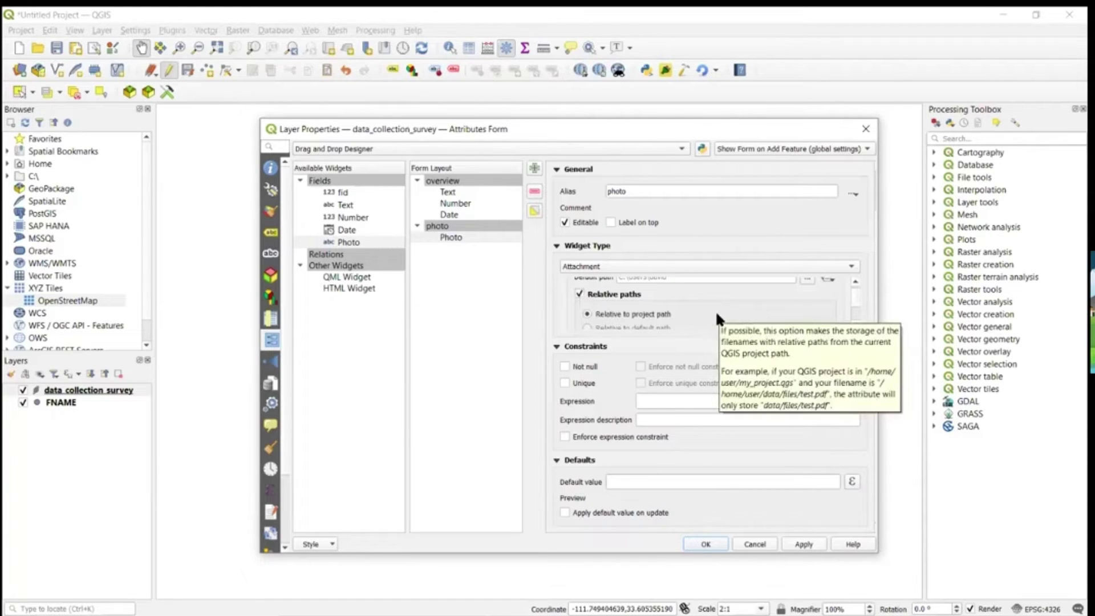
# Set the attachment's integrated document viewer type to Image and apply the properties.
pyautogui.scroll(-2, 712, 290)
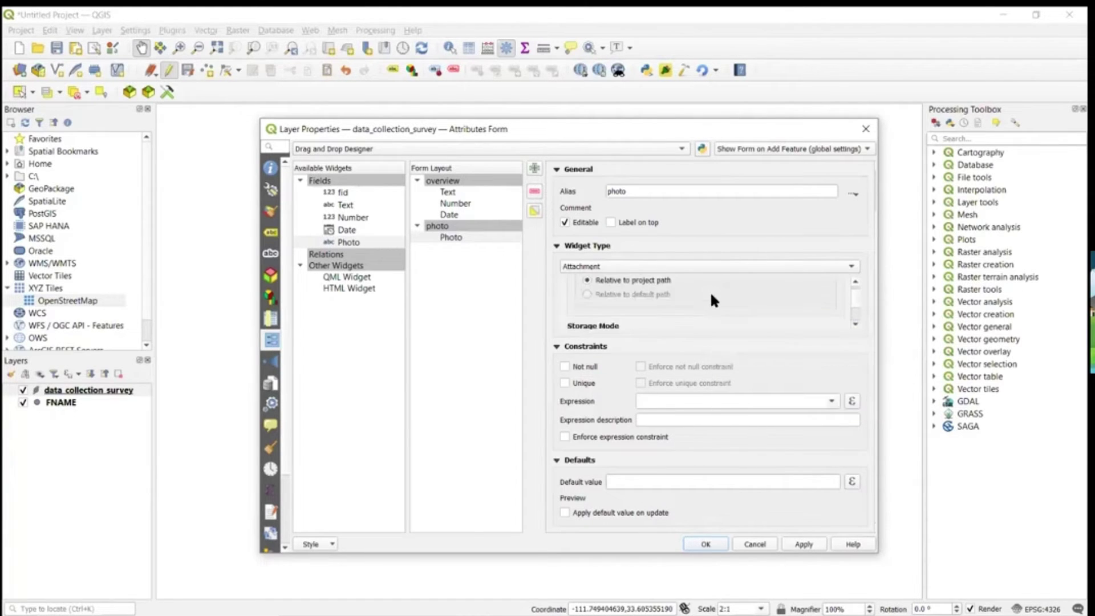
pyautogui.scroll(-5, 710, 301)
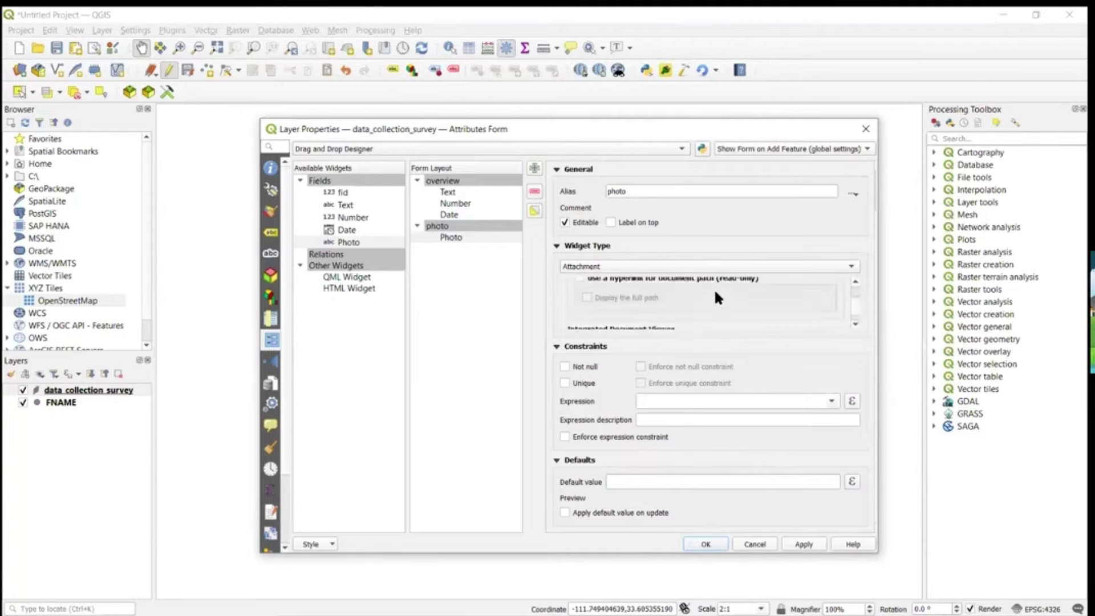
pyautogui.scroll(-2, 721, 301)
pyautogui.scroll(4, 719, 302)
pyautogui.scroll(-2, 717, 299)
pyautogui.scroll(1, 706, 298)
pyautogui.scroll(-1, 706, 297)
pyautogui.scroll(1, 706, 296)
pyautogui.scroll(-3, 706, 297)
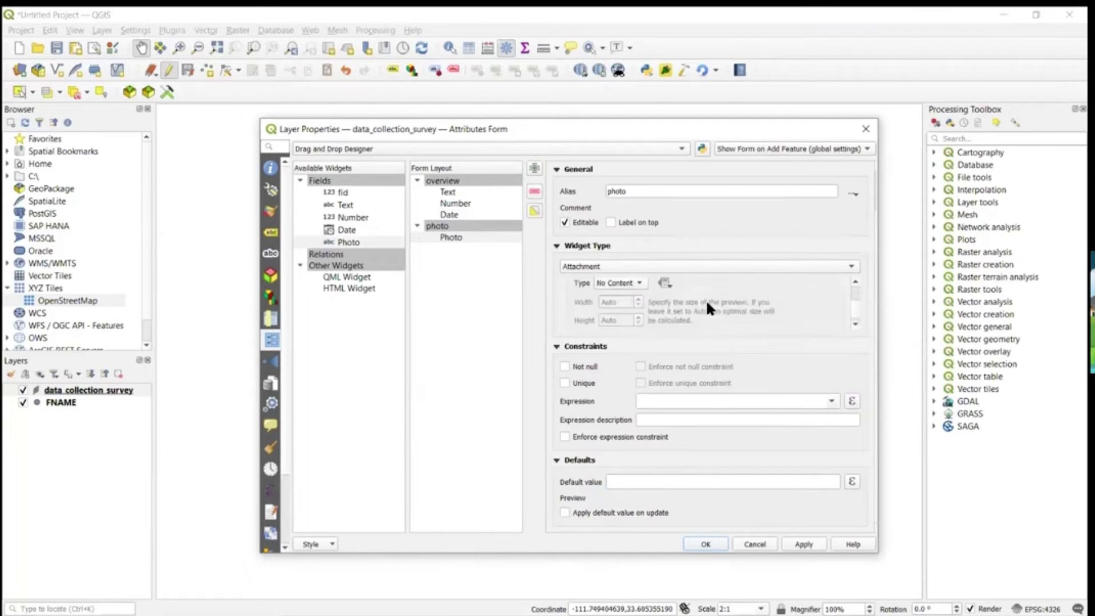
pyautogui.click(626, 315)
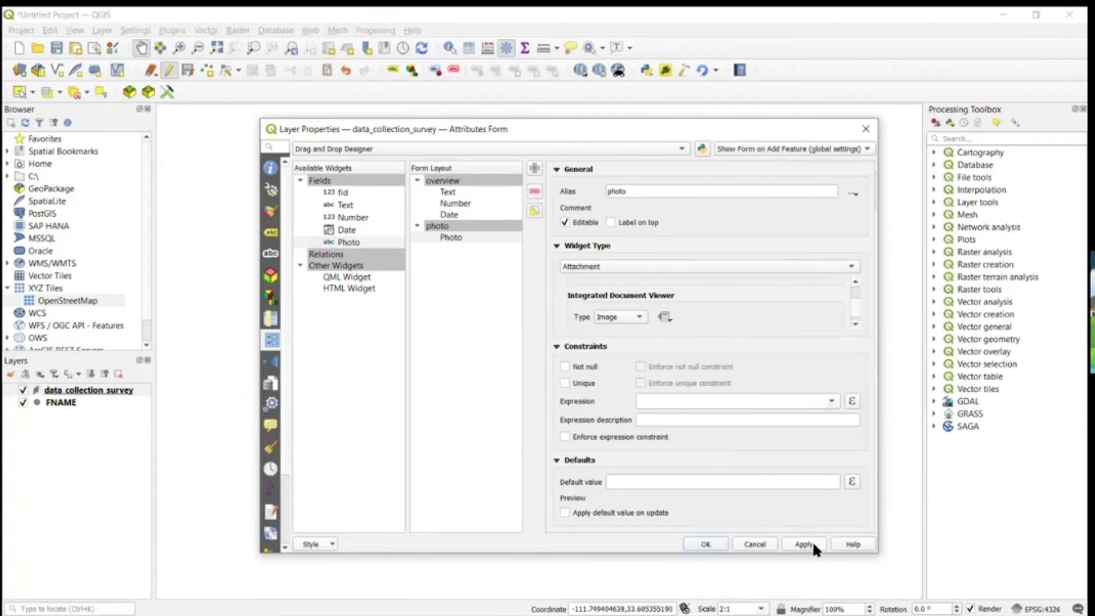
pyautogui.click(702, 540)
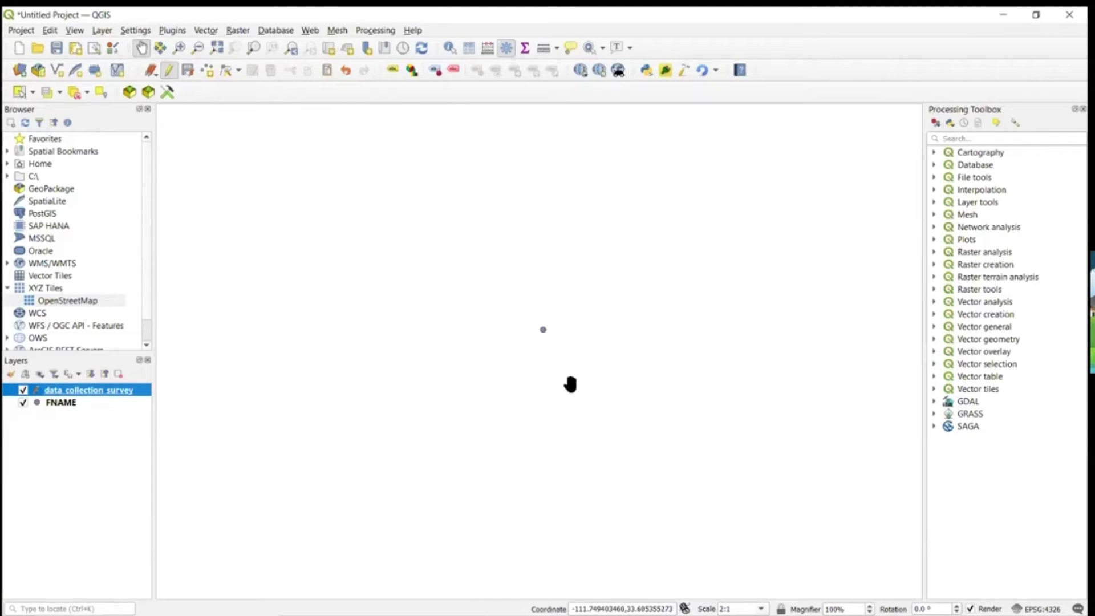
# Add the OpenStreetMap XYZ tiles to the layers, then cancel a trial new tile connection.
pyautogui.moveTo(543, 342); pyautogui.dragTo(543, 333)
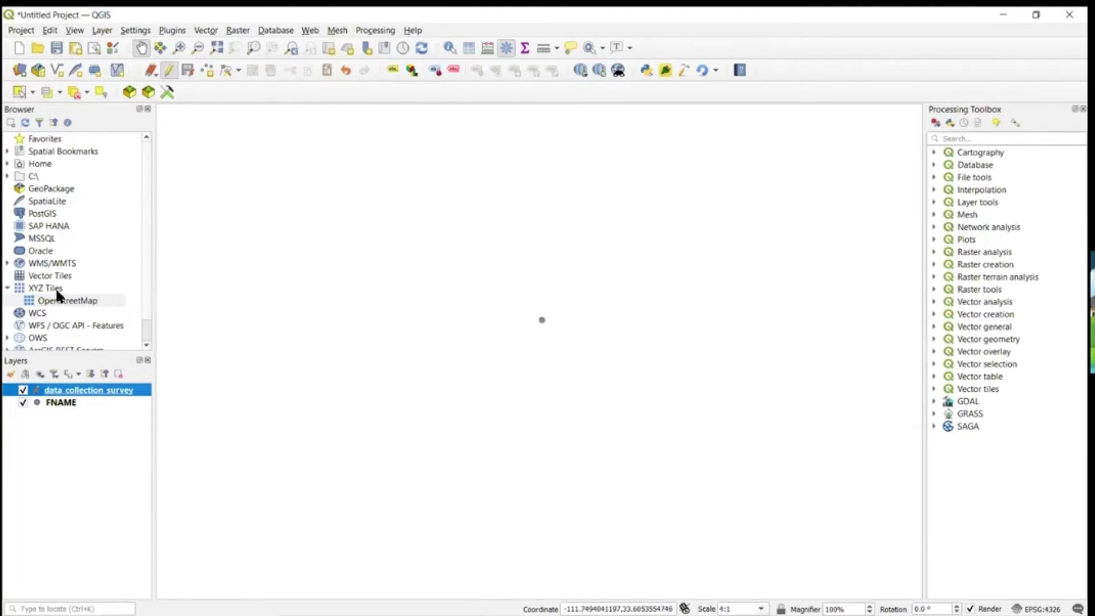
pyautogui.moveTo(69, 295); pyautogui.dragTo(77, 413)
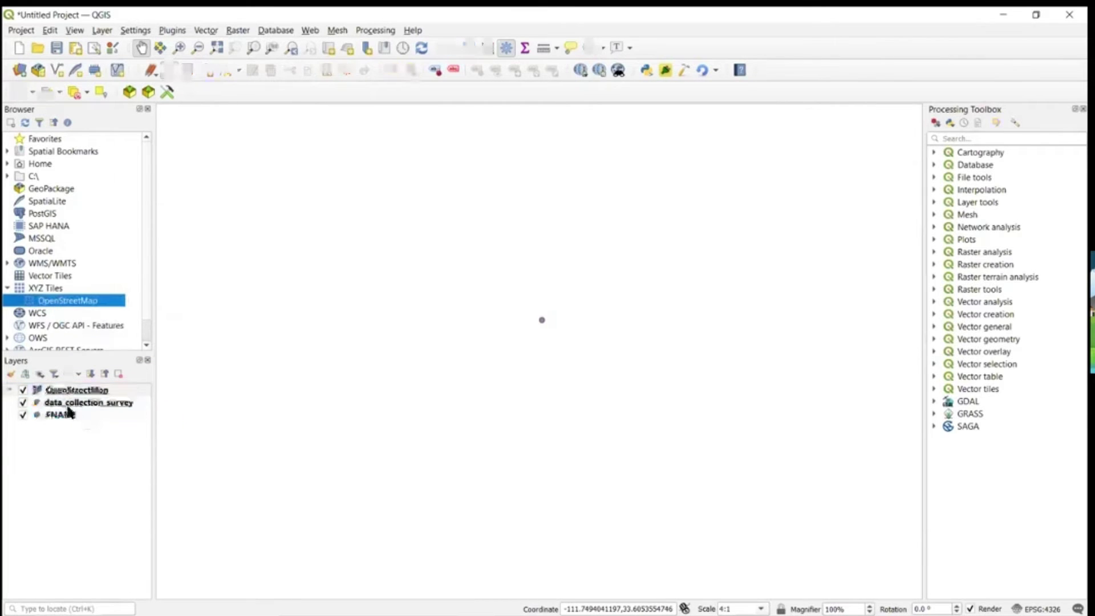
pyautogui.rightClick(67, 288)
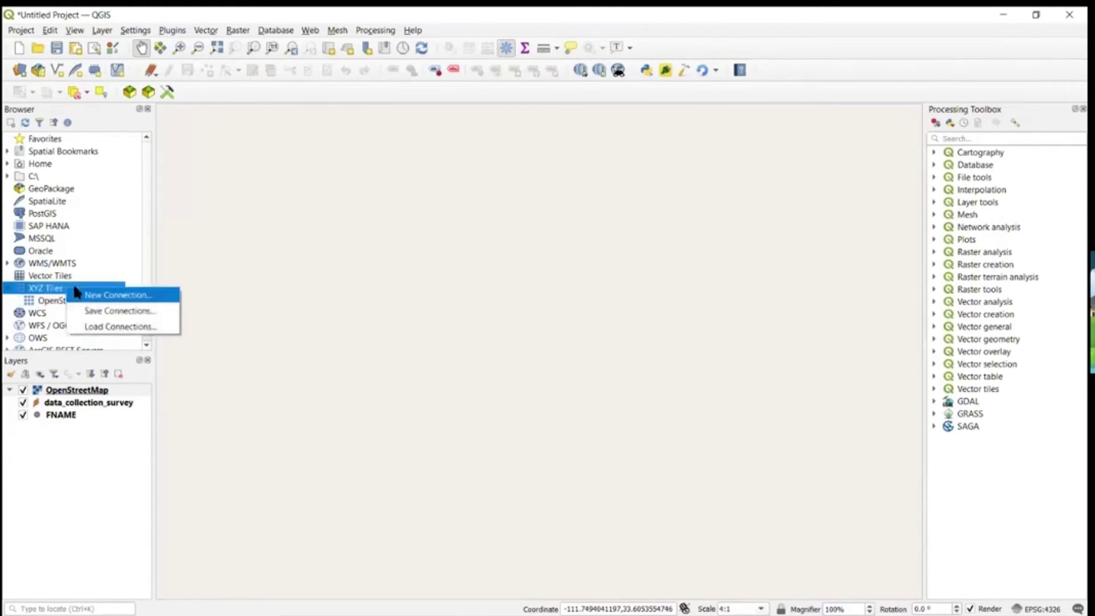
pyautogui.click(99, 295)
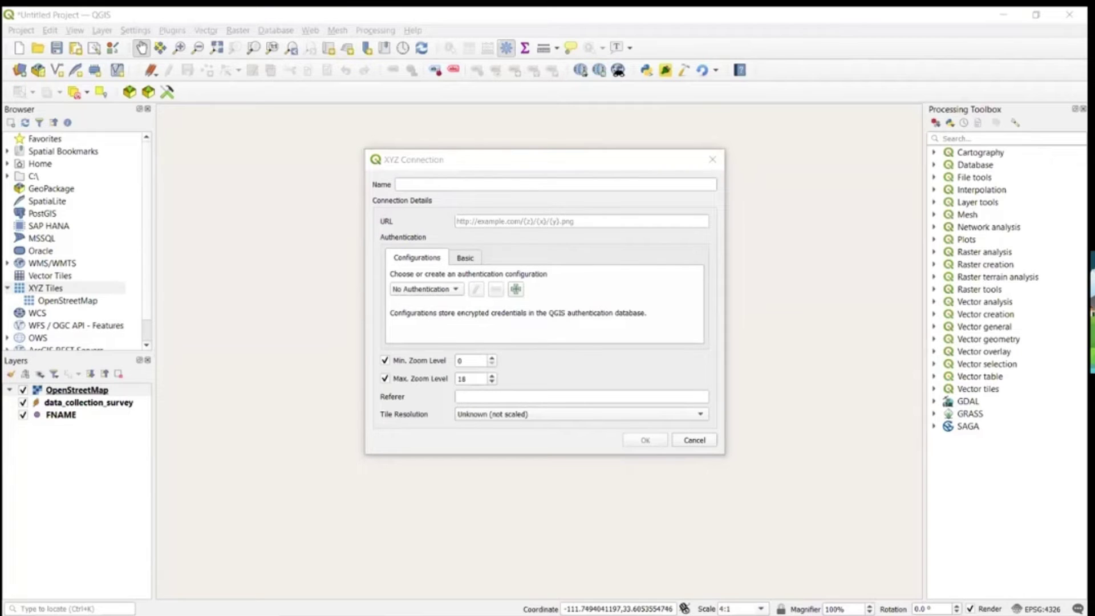
pyautogui.click(505, 222)
pyautogui.write('https://tile.openstreetmap.org/{z}/{x}/{y}.png')
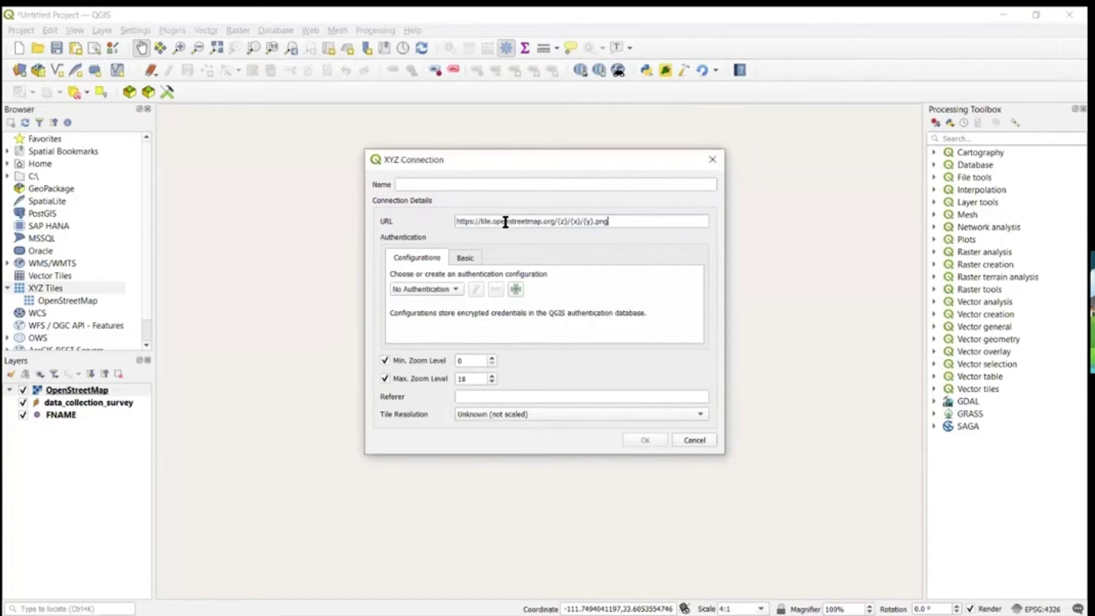
pyautogui.click(693, 439)
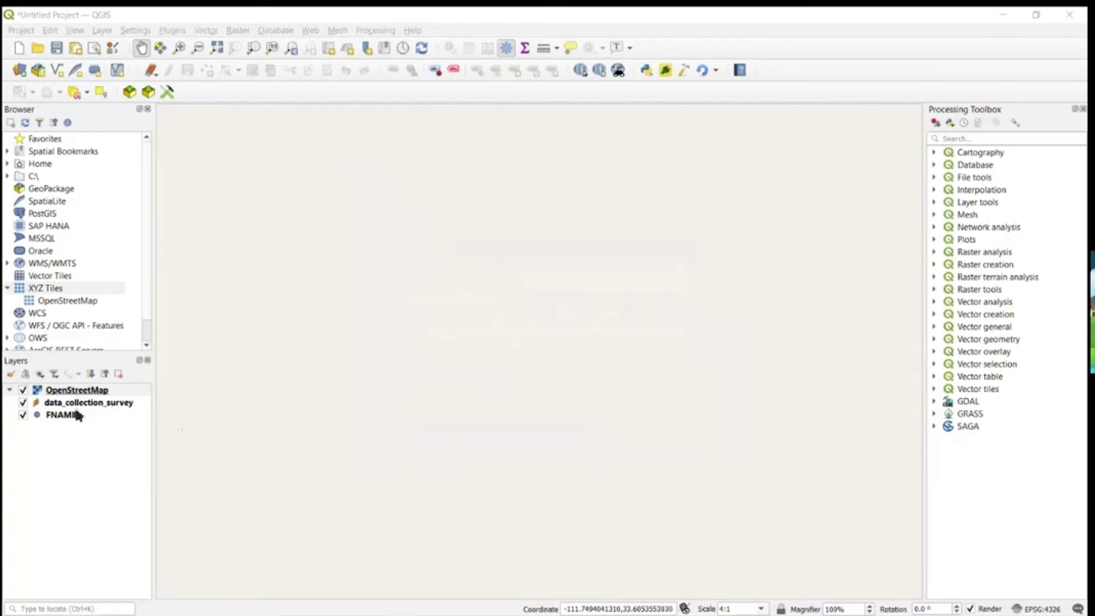
# Move OpenStreetMap below the survey layers and zoom in on the survey point.
pyautogui.moveTo(135, 392); pyautogui.dragTo(112, 422)
pyautogui.scroll(-3, 685, 367)
pyautogui.scroll(-3, 722, 390)
pyautogui.moveTo(746, 401); pyautogui.dragTo(627, 361)
pyautogui.scroll(-8, 654, 339)
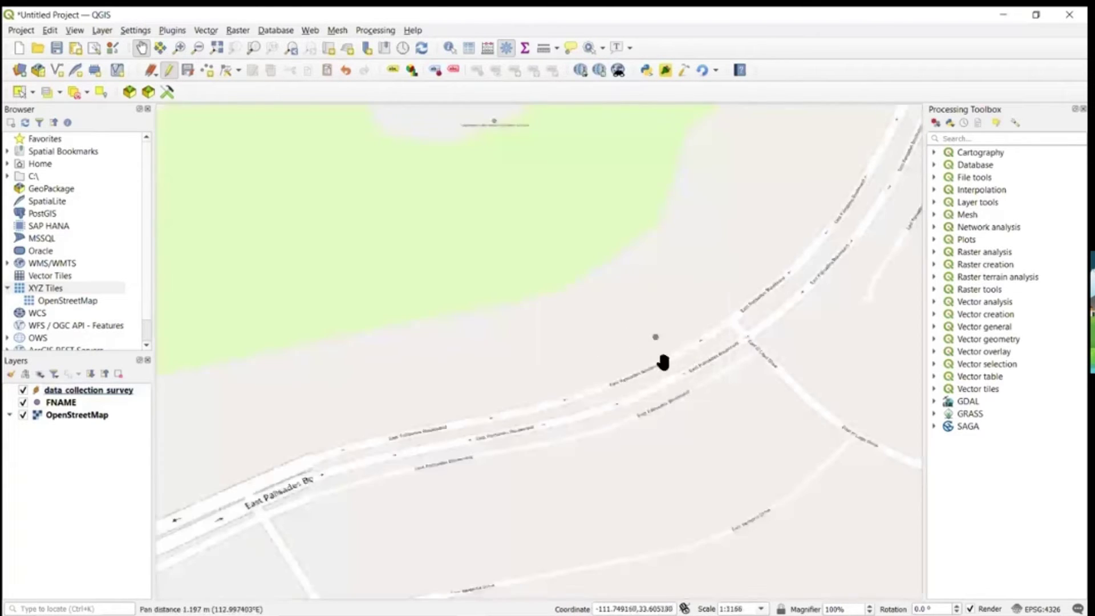
pyautogui.scroll(3, 635, 349)
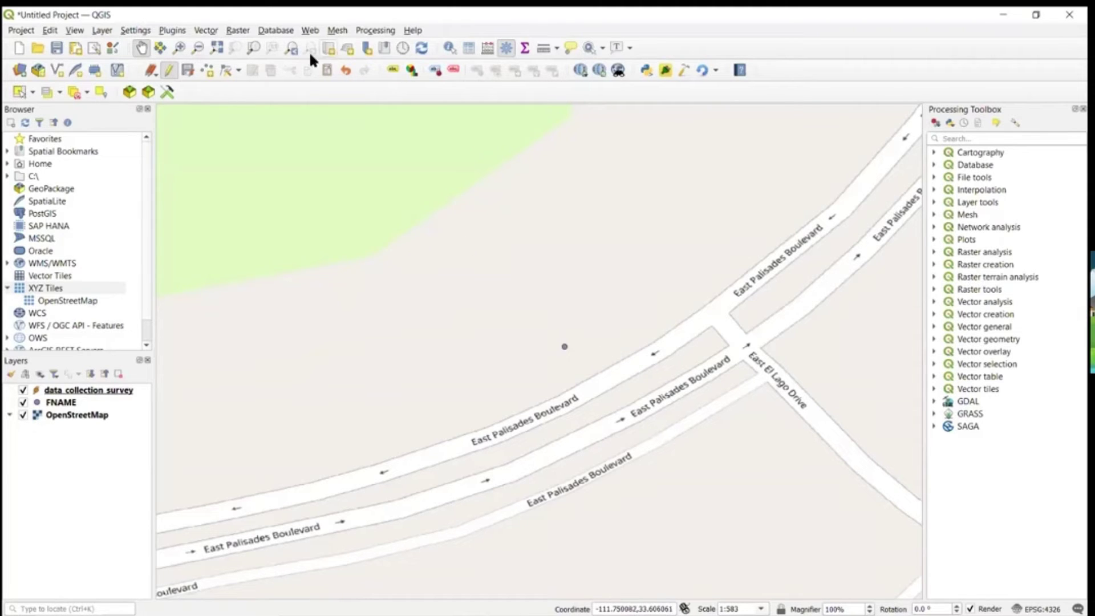
# In QFieldSync project settings, enable Create Base Map from the OpenStreetMap layer and confirm.
pyautogui.click(183, 29)
pyautogui.moveTo(244, 85)
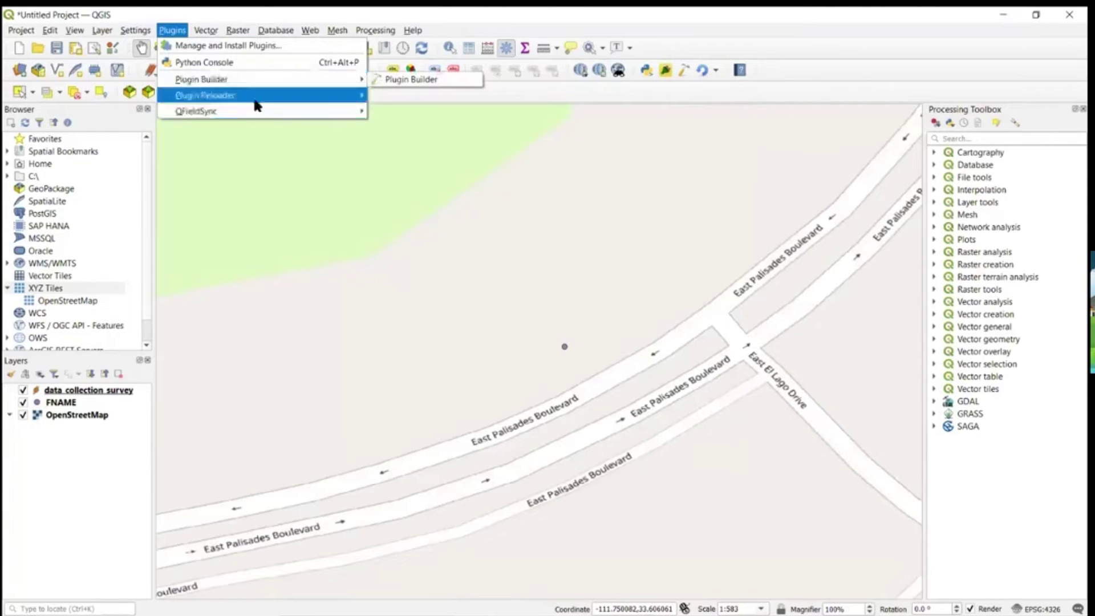
pyautogui.moveTo(247, 110)
pyautogui.click(479, 143)
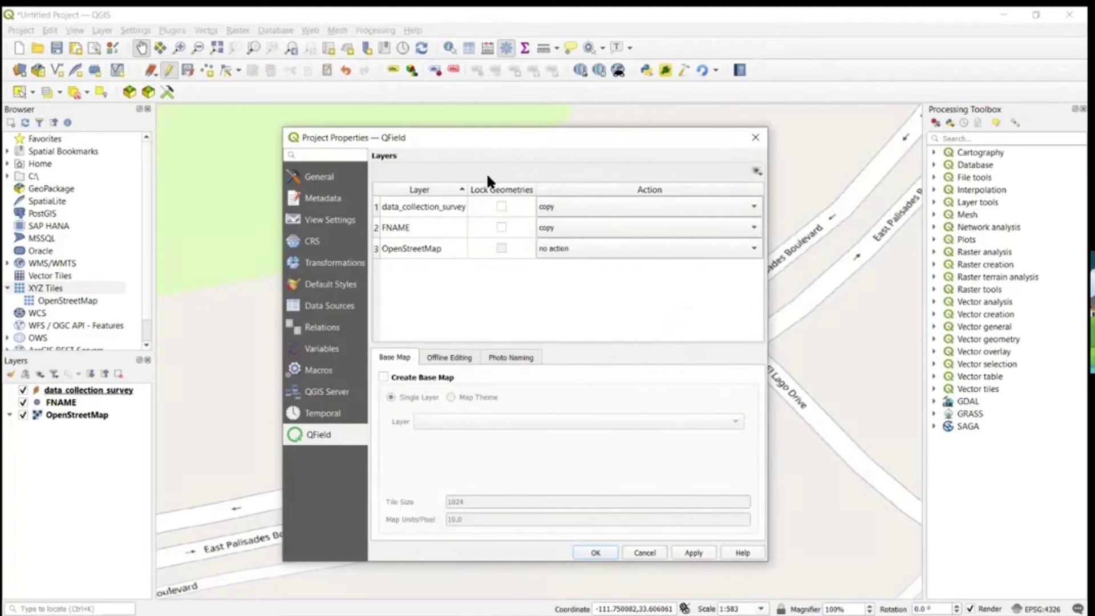
pyautogui.click(383, 377)
pyautogui.click(442, 420)
pyautogui.click(450, 421)
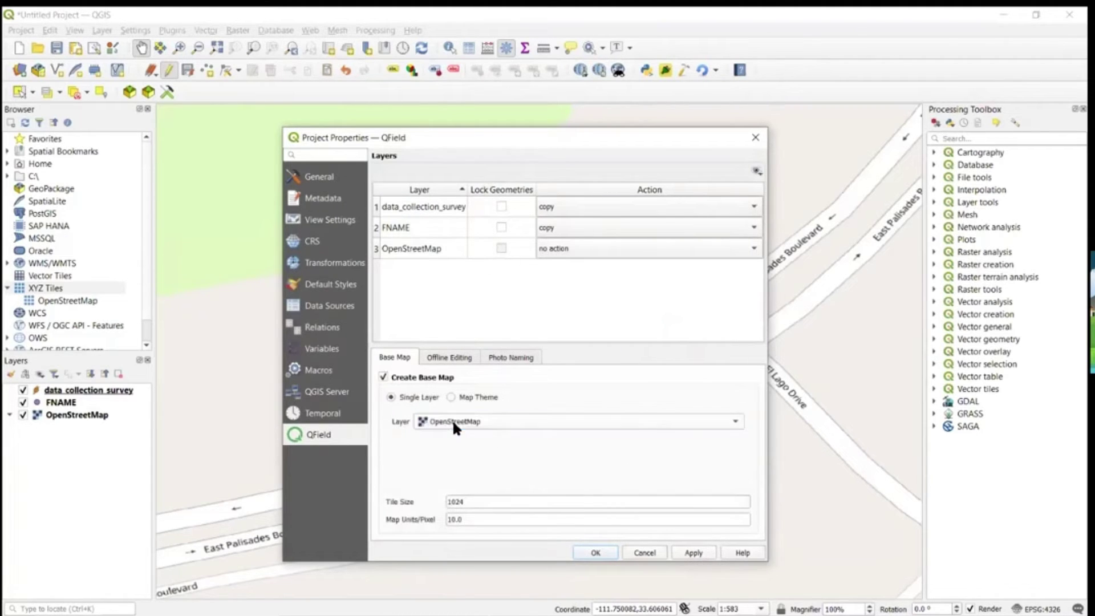
pyautogui.click(449, 358)
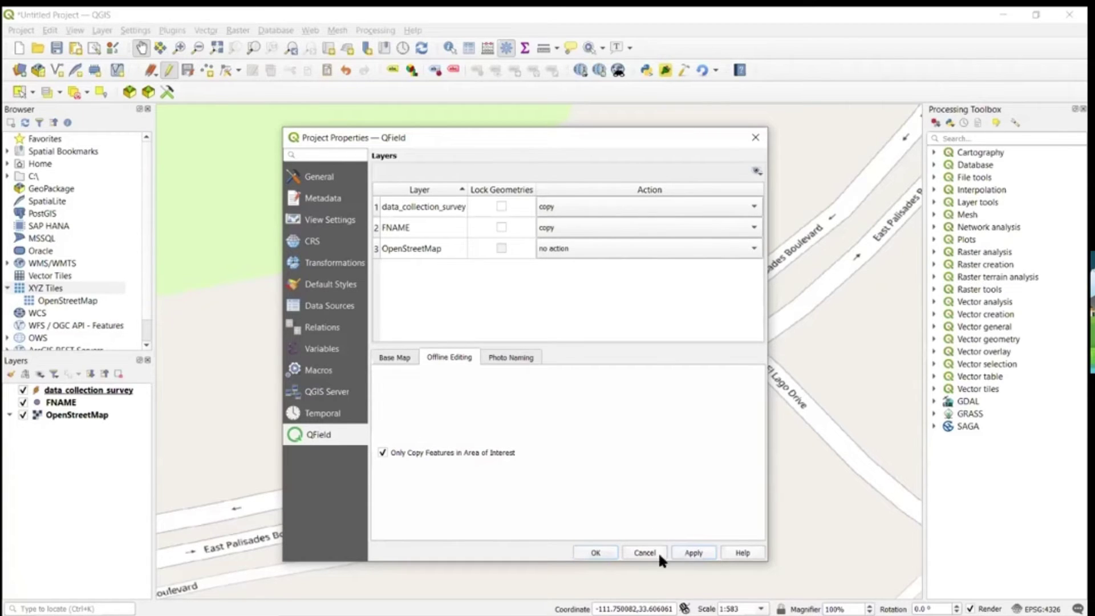
pyautogui.click(604, 552)
# Save the project as 'project' with type QGIS files (*.qgs) in the course folder.
pyautogui.moveTo(578, 450); pyautogui.dragTo(532, 435)
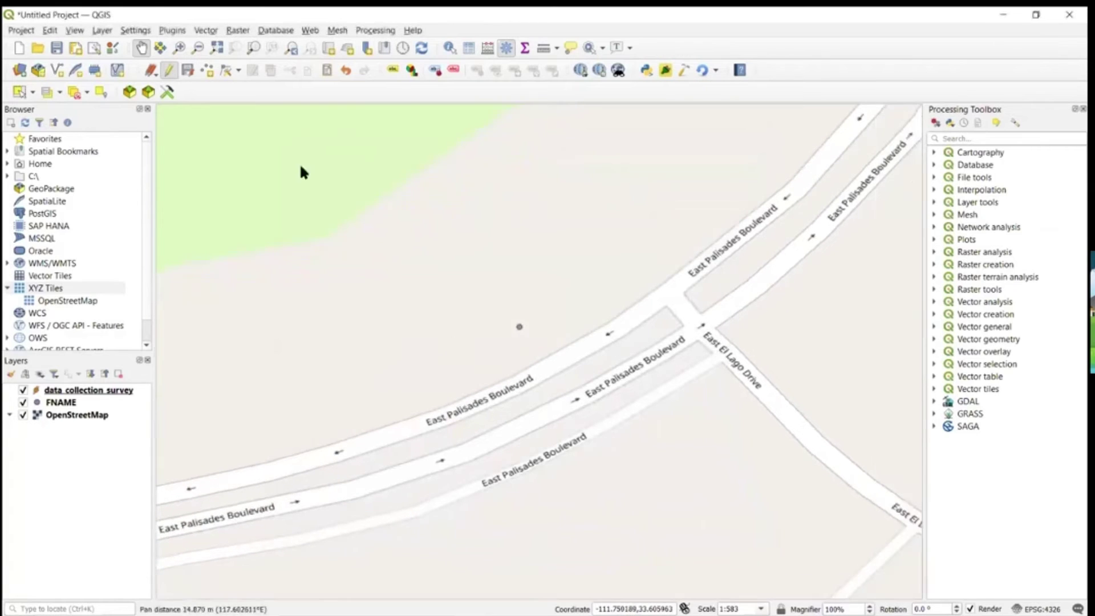
pyautogui.click(171, 33)
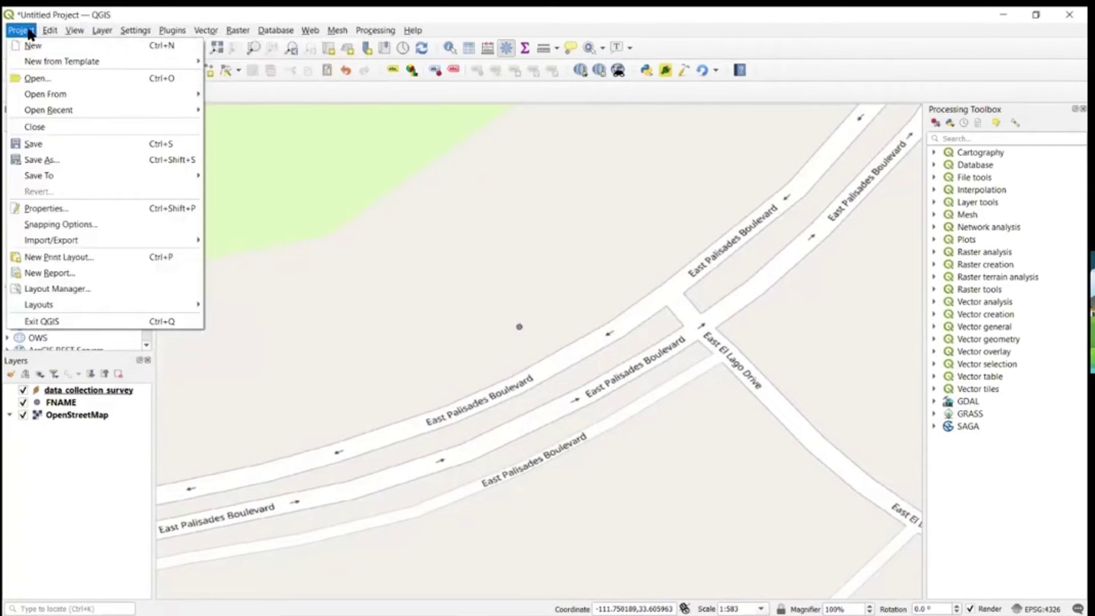
pyautogui.click(57, 160)
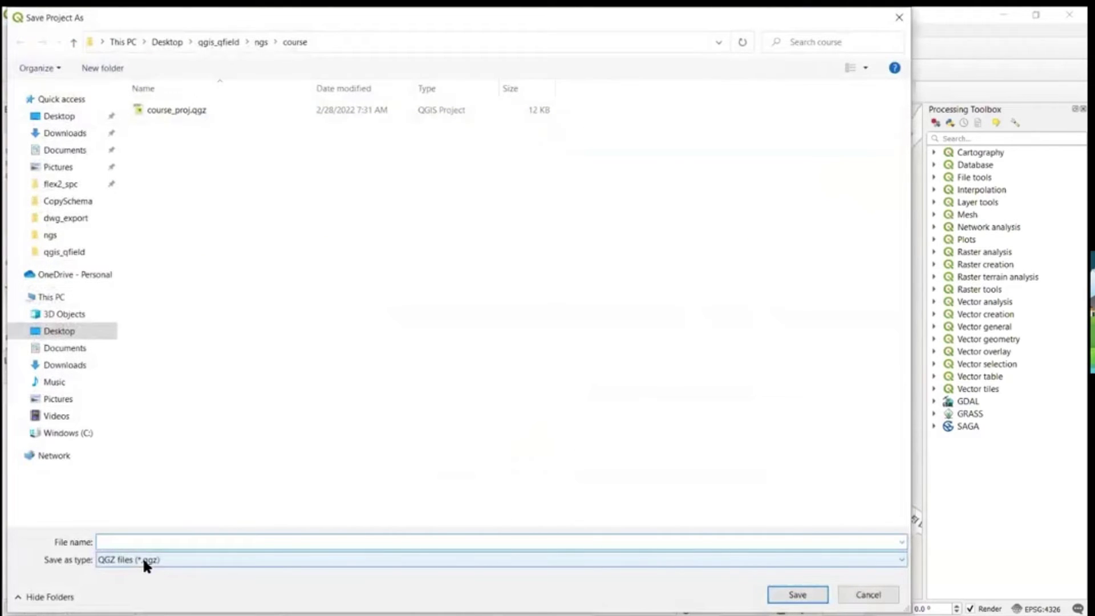
pyautogui.click(143, 559)
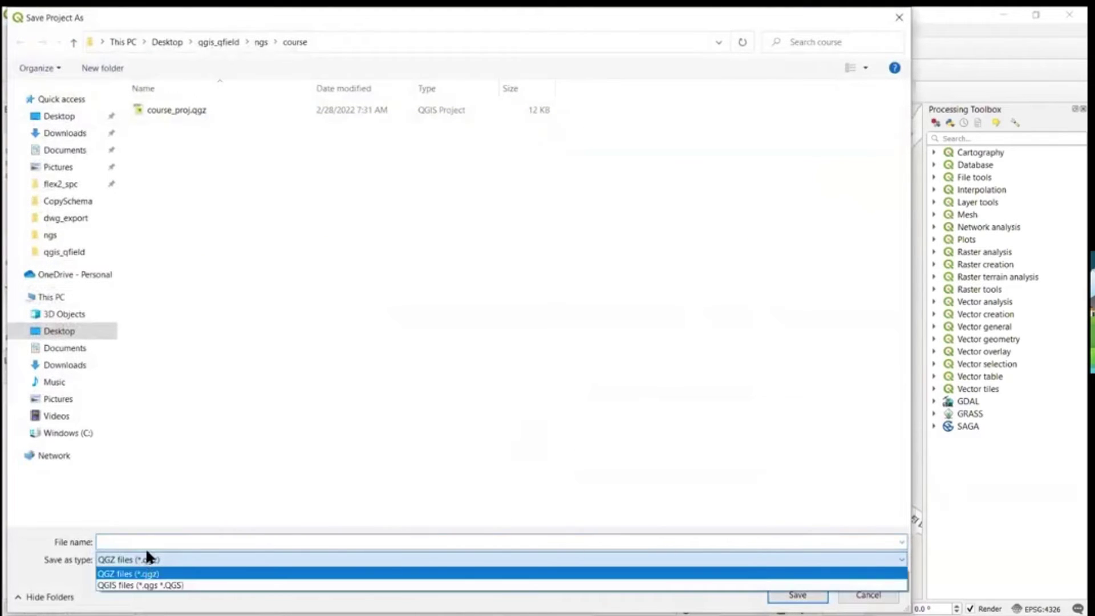
pyautogui.click(177, 585)
pyautogui.write('pro')
pyautogui.press('BackSpace')
pyautogui.press('BackSpace')
pyautogui.press('BackSpace')
pyautogui.write('project')
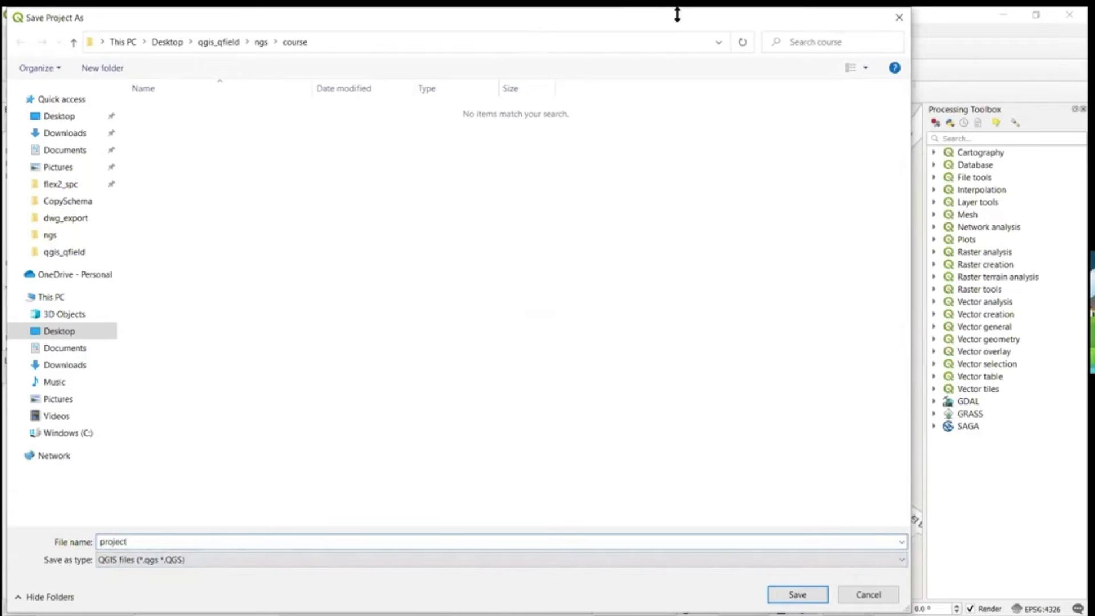
pyautogui.moveTo(676, 17); pyautogui.dragTo(804, 17)
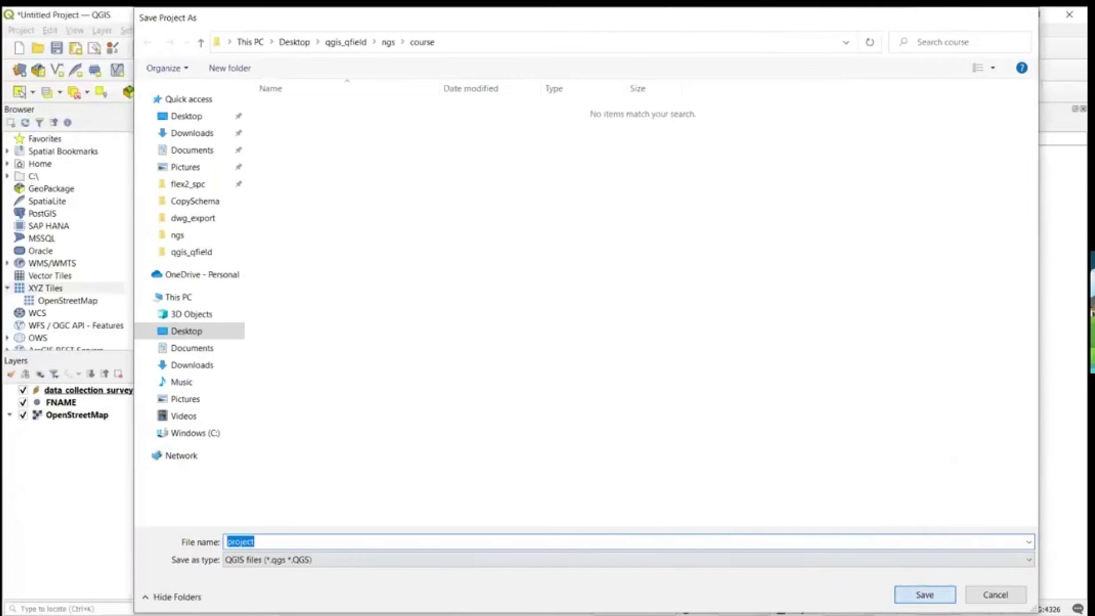
pyautogui.press('Return')
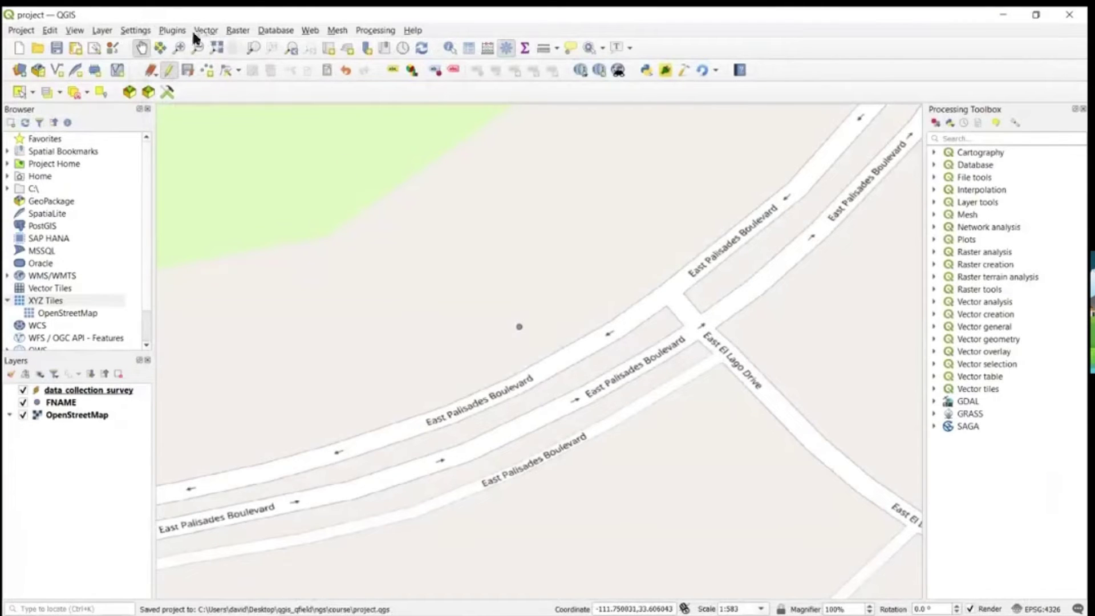
pyautogui.click(172, 30)
pyautogui.moveTo(195, 110)
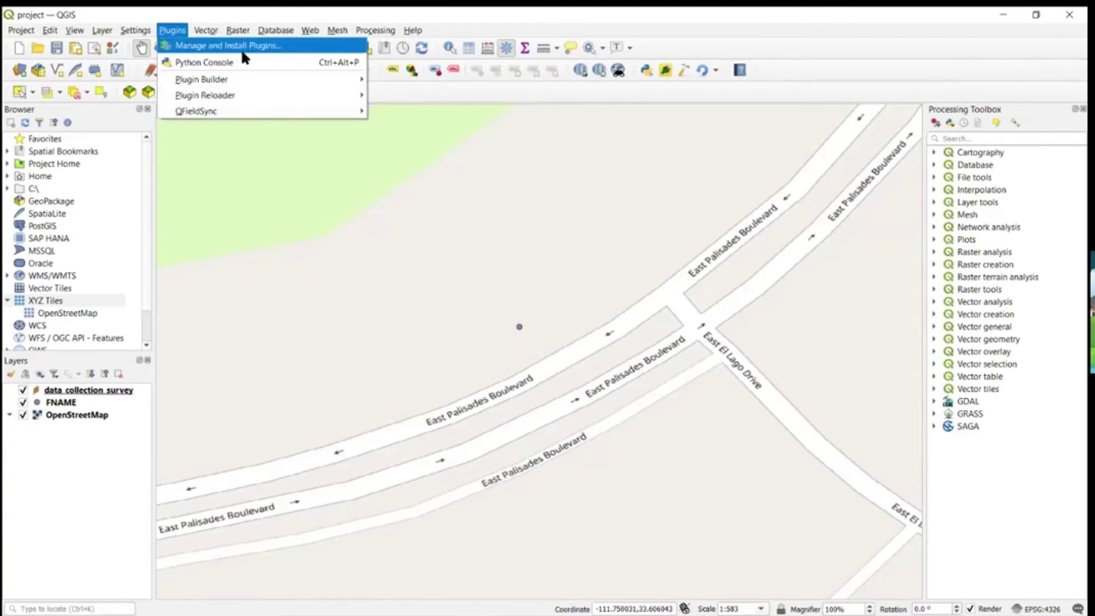
pyautogui.click(204, 50)
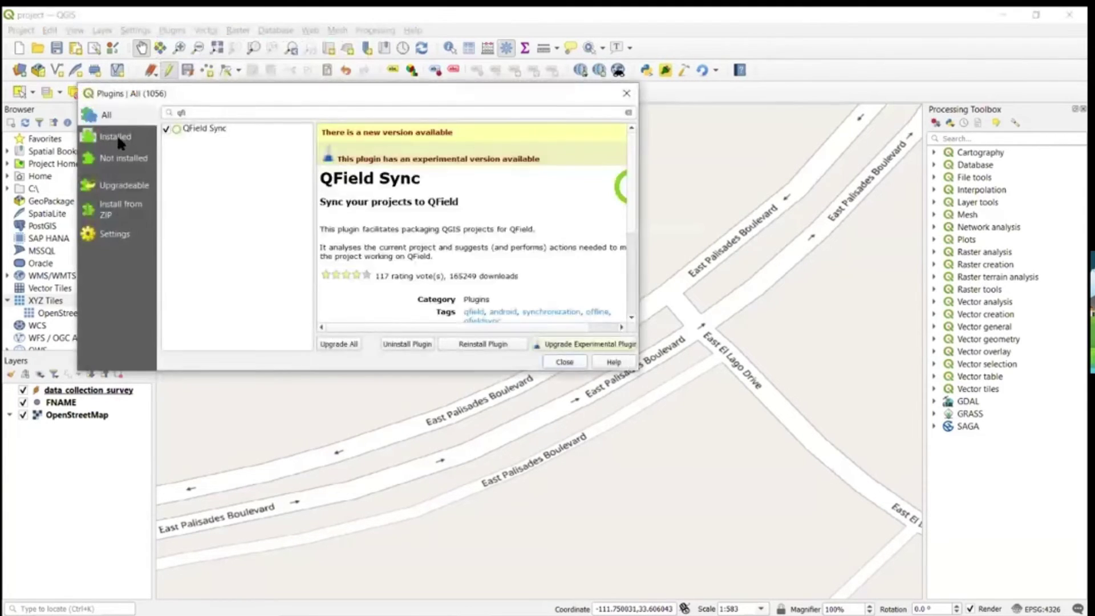
pyautogui.doubleClick(210, 112)
pyautogui.write('q')
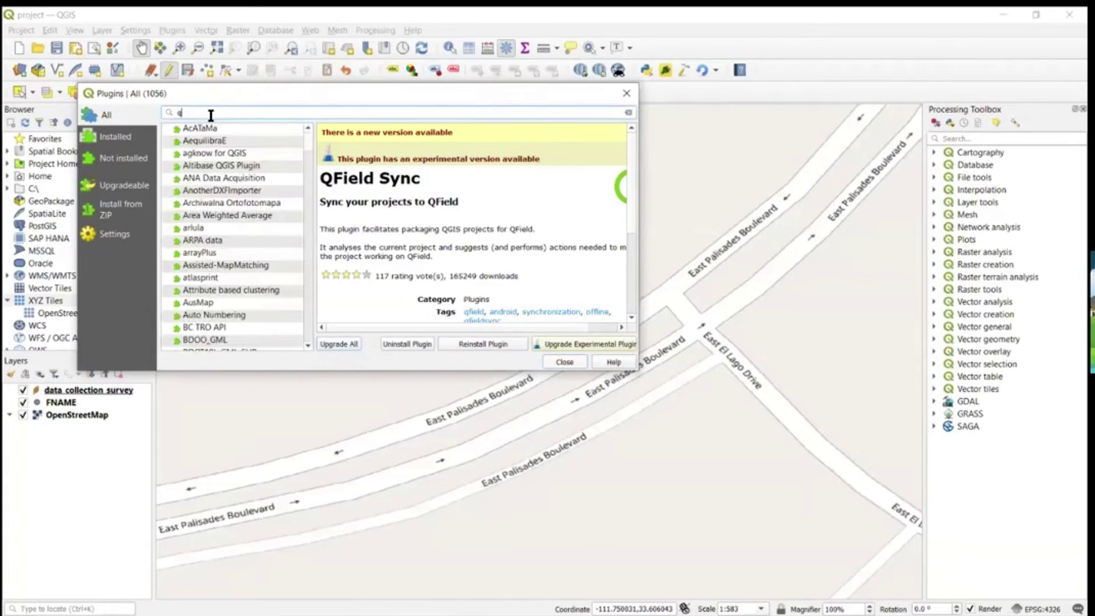
pyautogui.write('fiel')
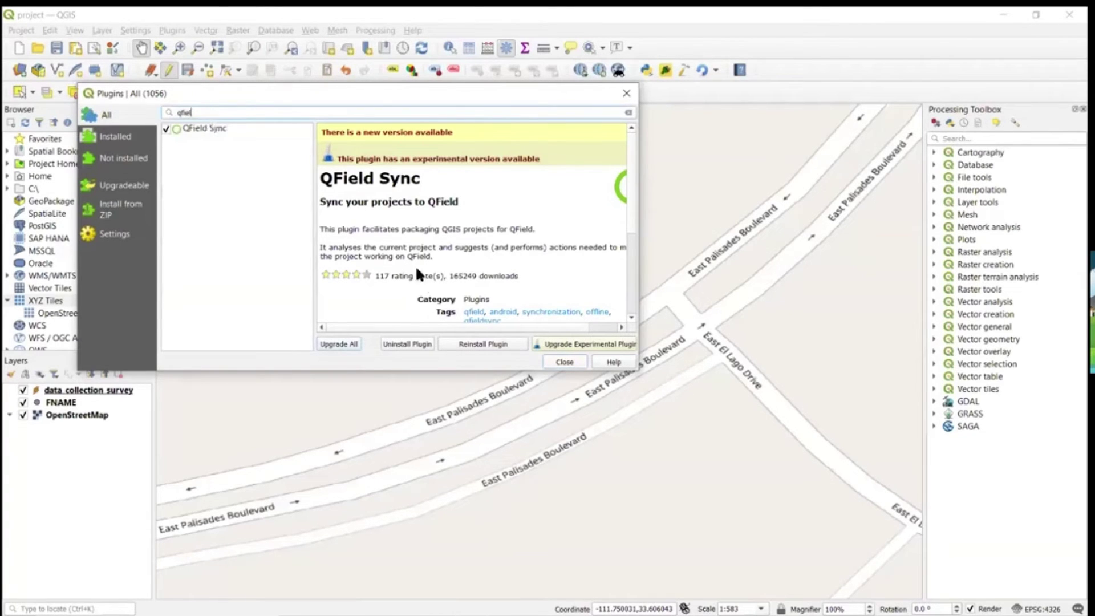
pyautogui.click(570, 360)
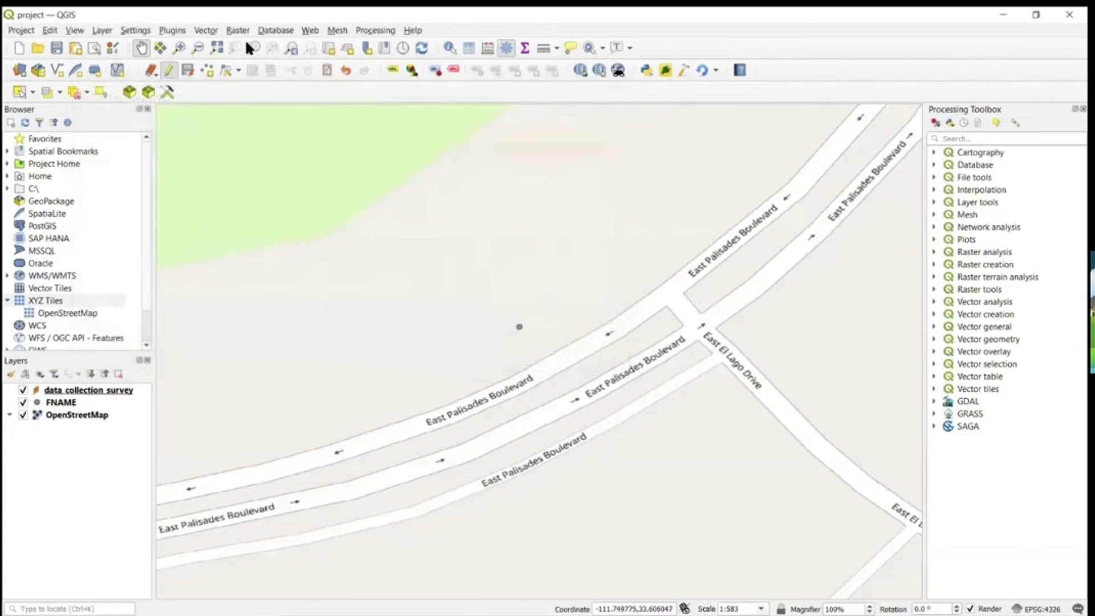
pyautogui.click(172, 31)
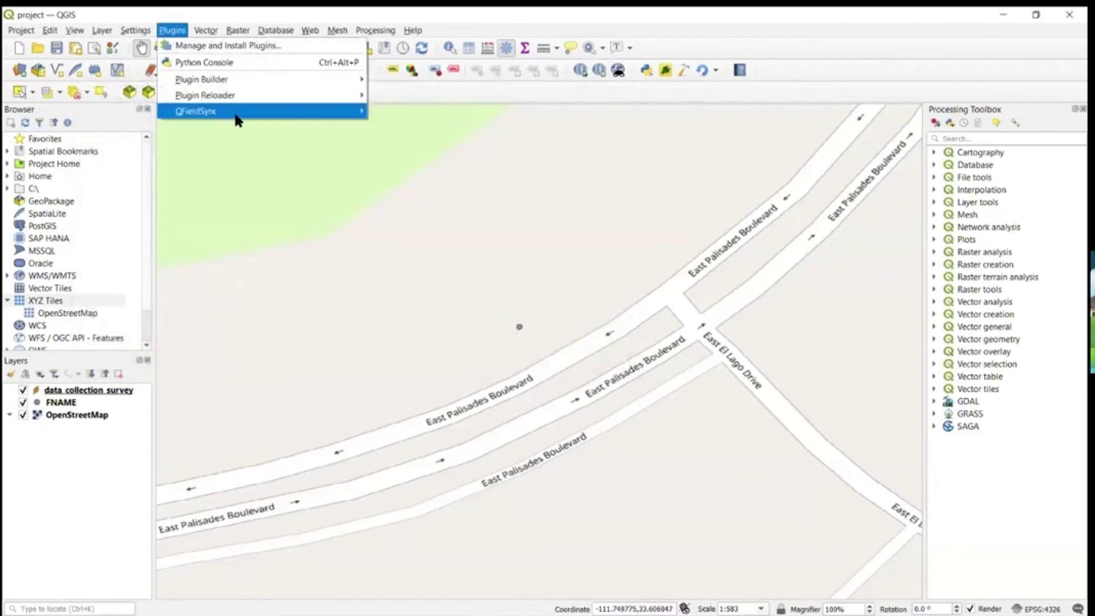
# Set the QField package export directory to qgis_qfield/export_form, then close the packaging window.
pyautogui.moveTo(237, 120)
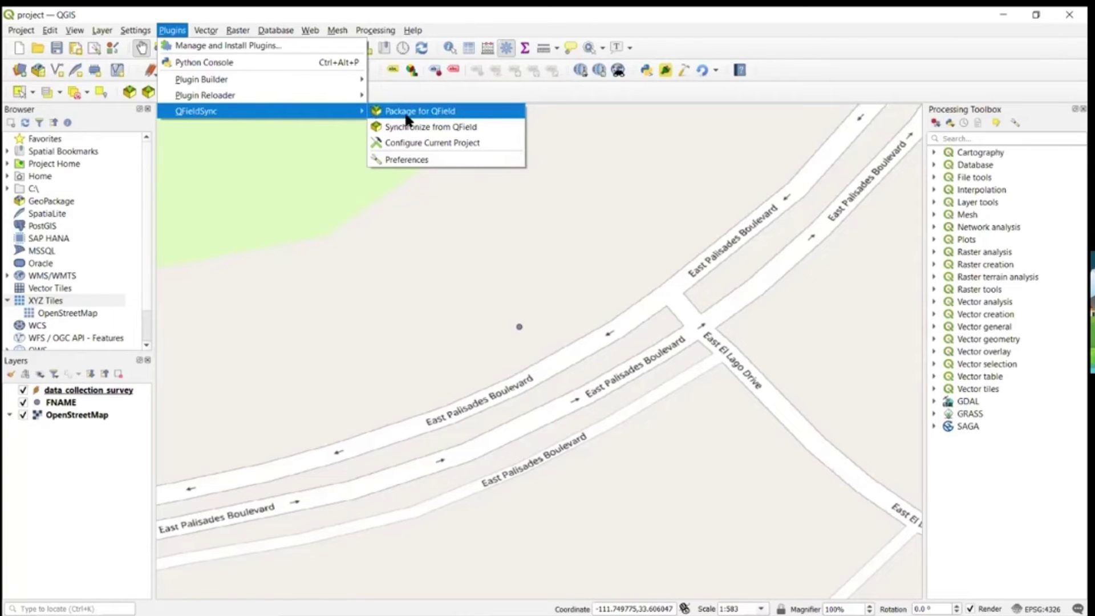
pyautogui.click(434, 113)
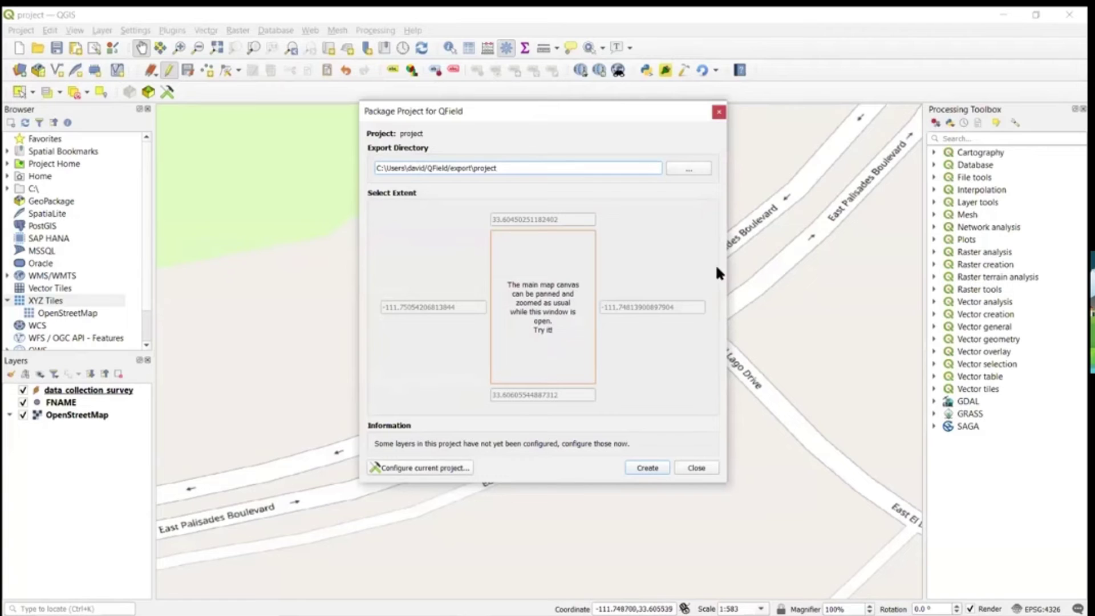
pyautogui.click(688, 169)
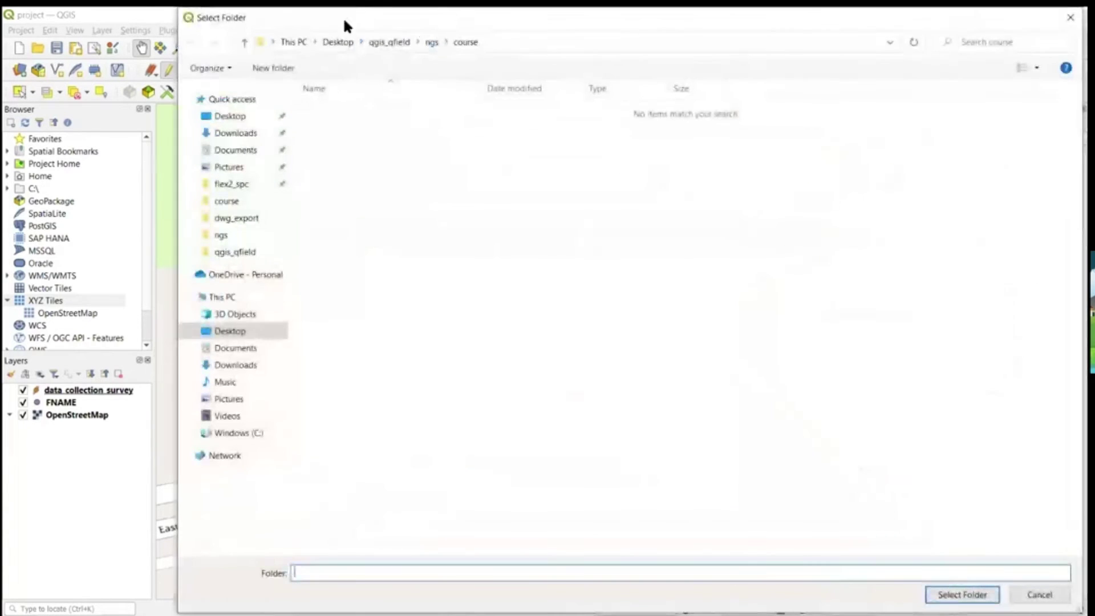
pyautogui.click(370, 41)
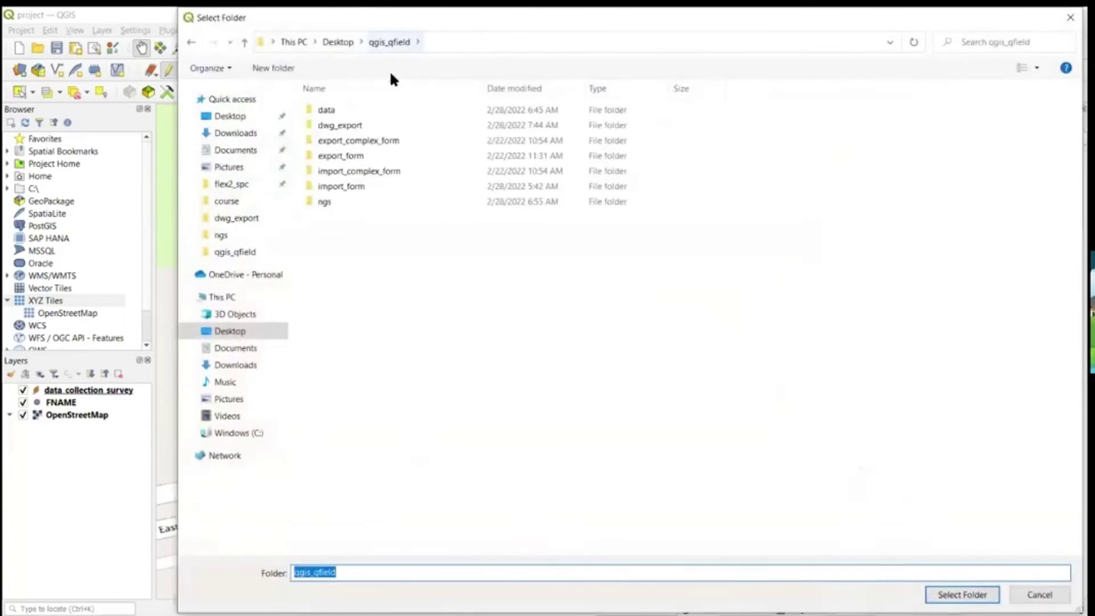
pyautogui.doubleClick(352, 155)
pyautogui.click(962, 594)
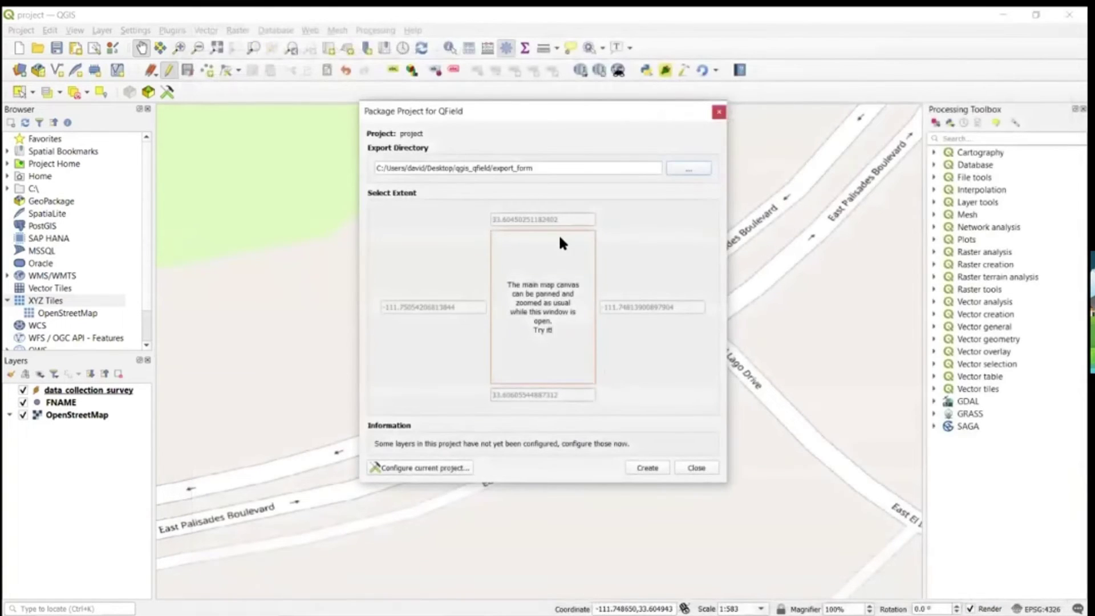
pyautogui.click(694, 467)
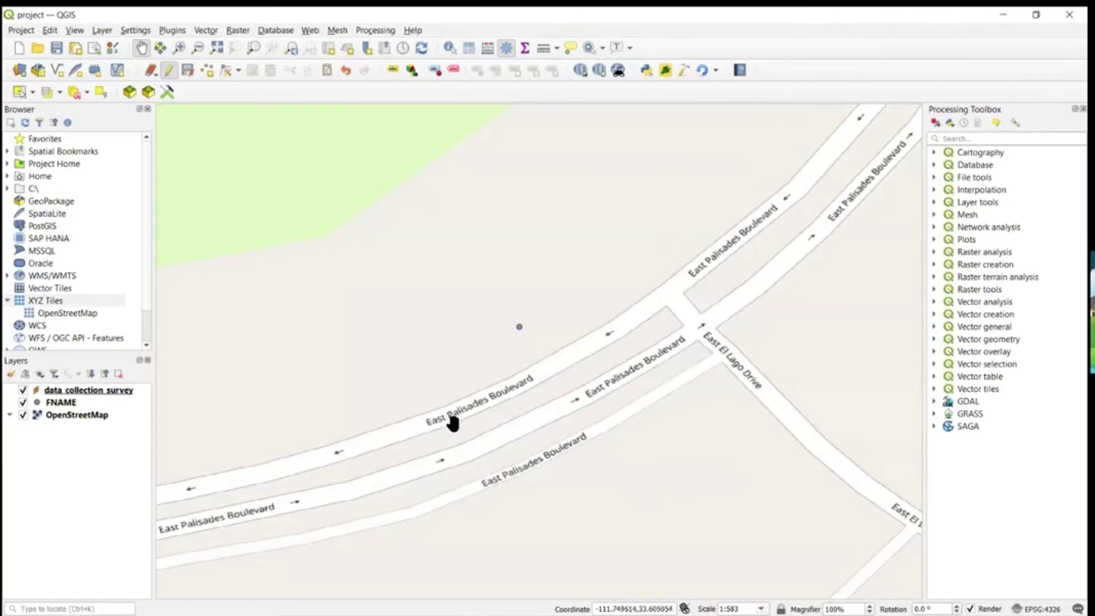
# Open qgis_qfield in its own maximized Explorer window and view the export_form files.
pyautogui.hotkey('alt', 'Tab')
pyautogui.hotkey('alt', 'Tab')
pyautogui.hotkey('alt', 'Tab')
pyautogui.hotkey('alt', 'Tab')
pyautogui.hotkey('alt', 'Tab')
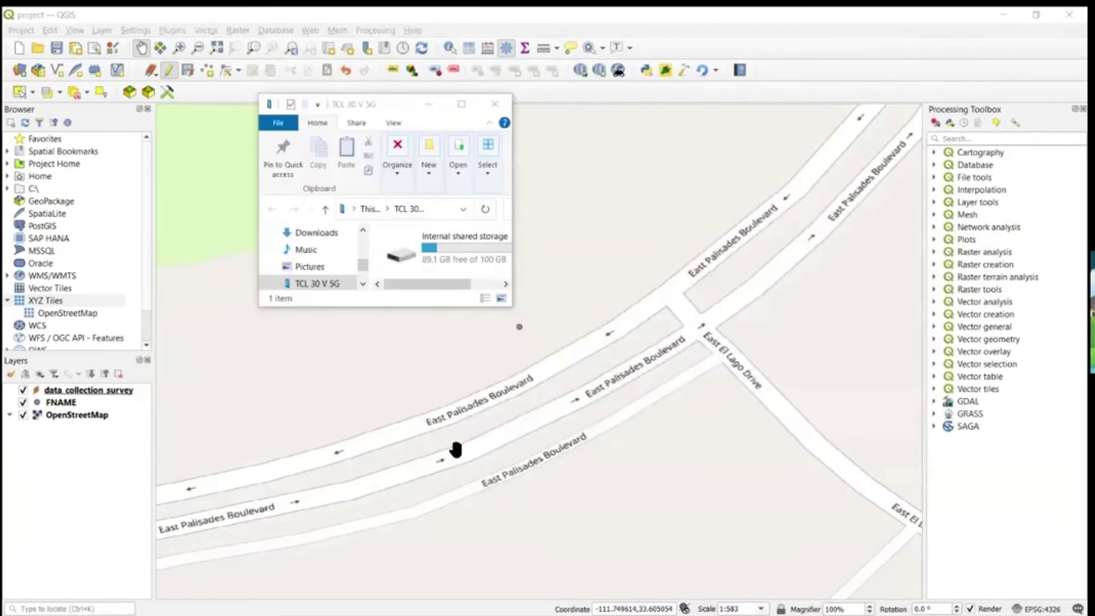
pyautogui.click(462, 106)
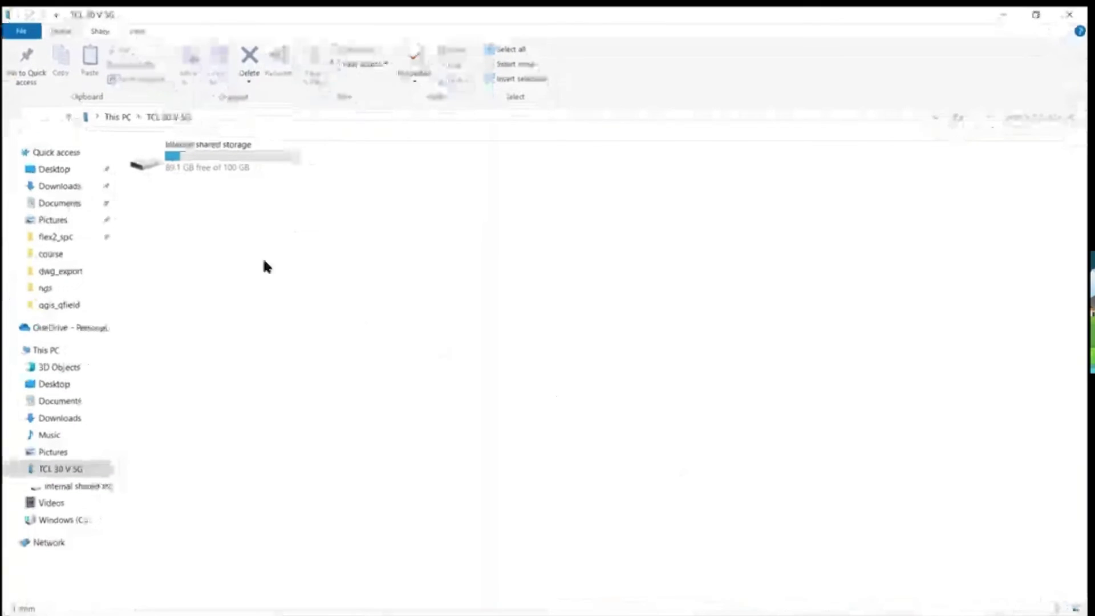
pyautogui.rightClick(60, 308)
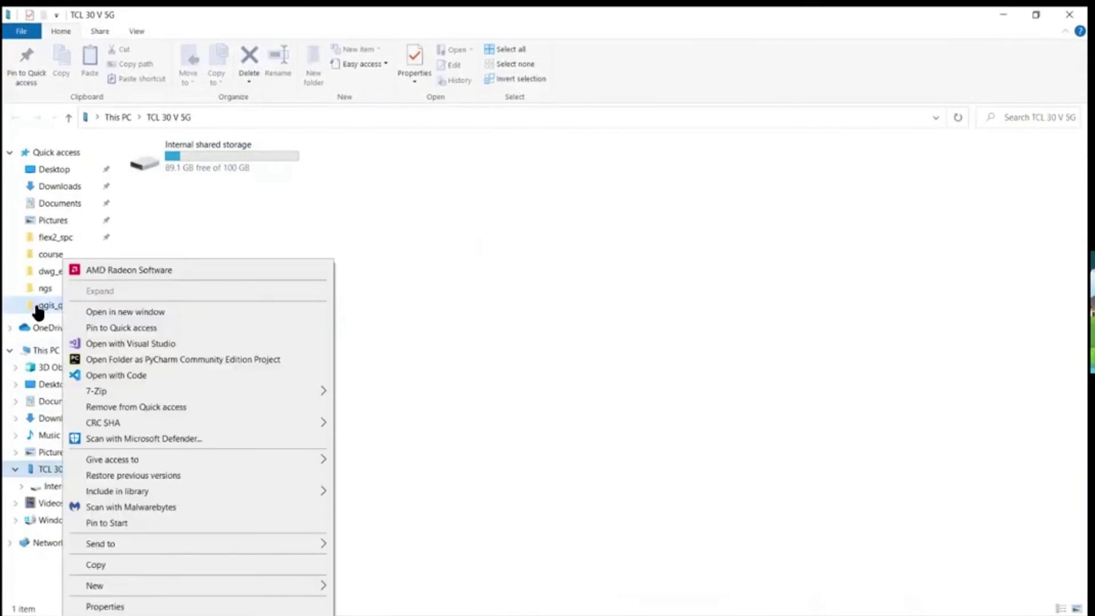
pyautogui.click(89, 312)
pyautogui.click(480, 122)
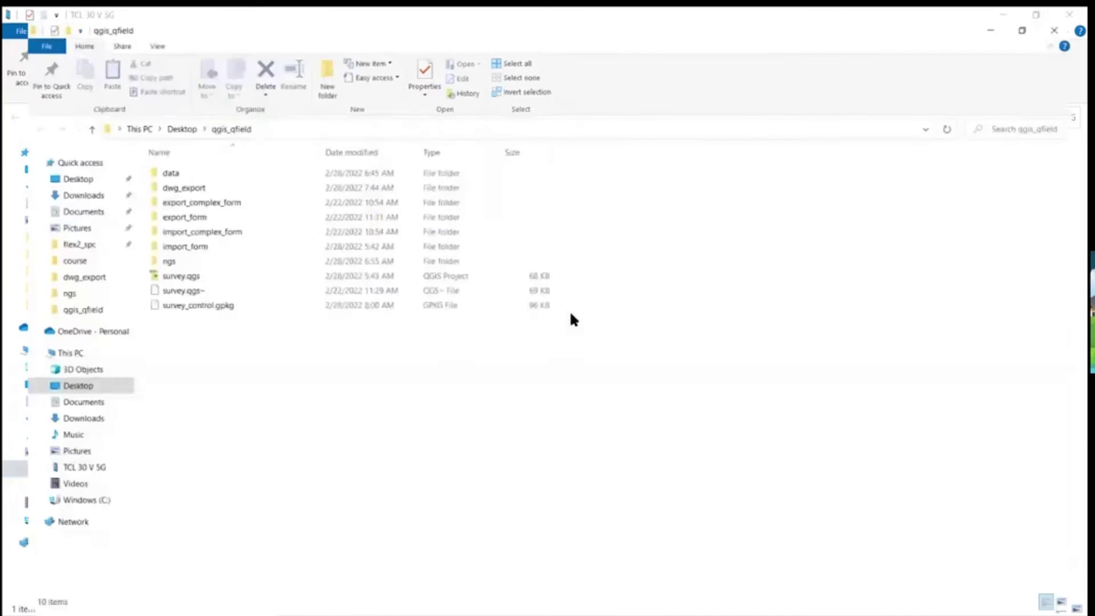
pyautogui.doubleClick(193, 208)
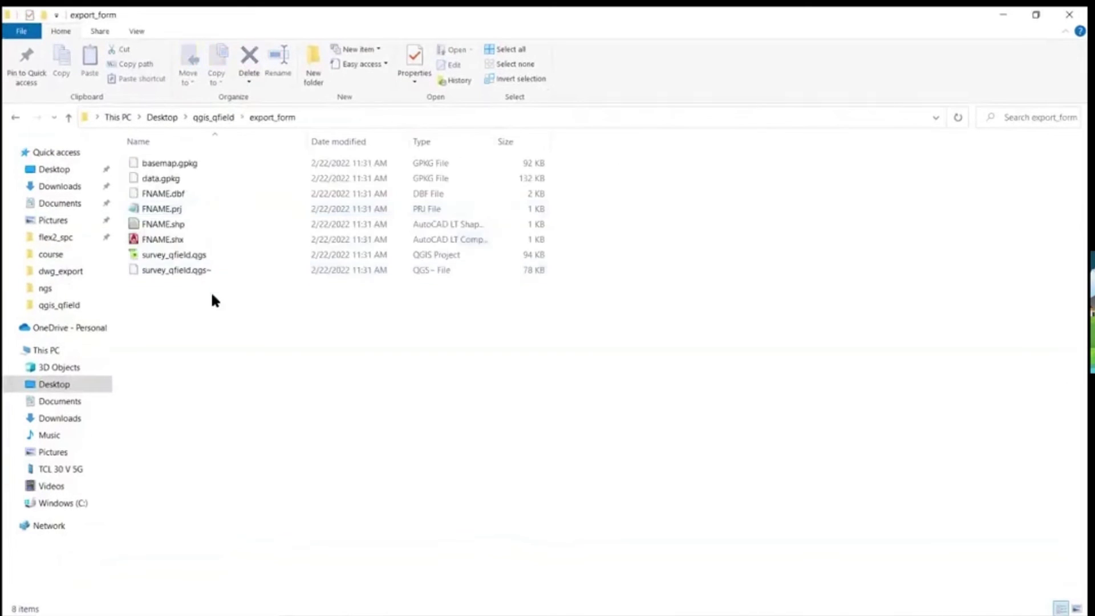
# Browse to the phone's Internal shared storage > QField folder, then return to QGIS.
pyautogui.click(15, 117)
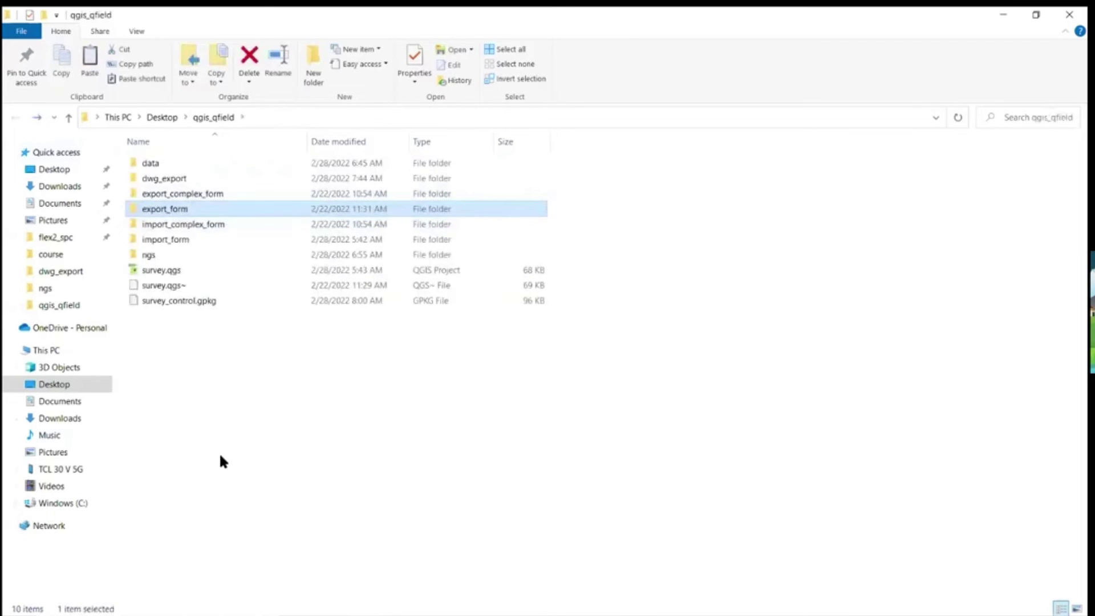
pyautogui.click(60, 468)
pyautogui.doubleClick(188, 164)
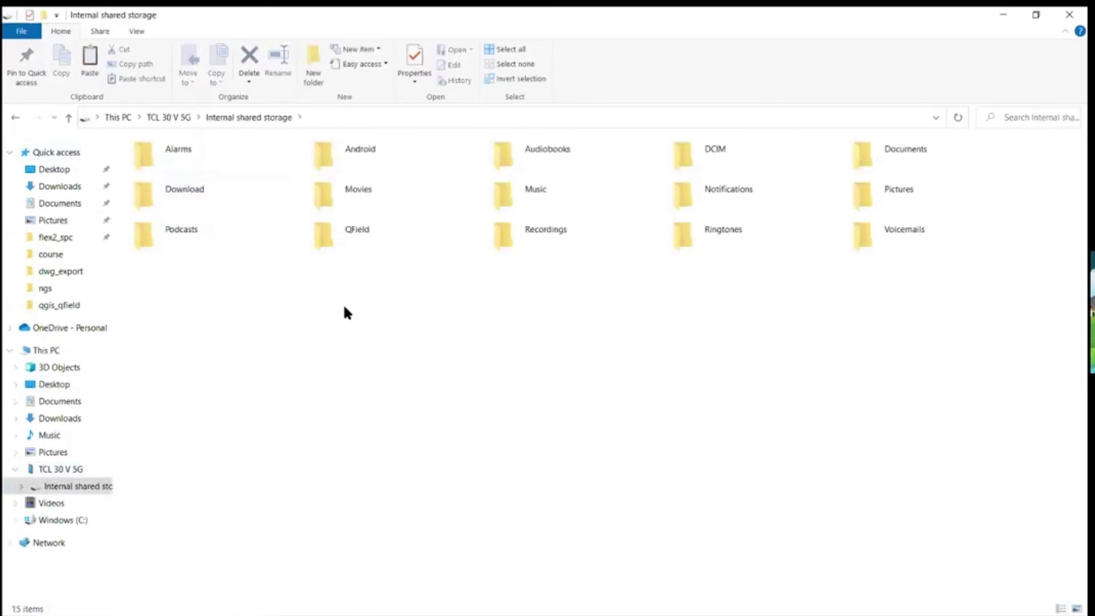
pyautogui.doubleClick(345, 237)
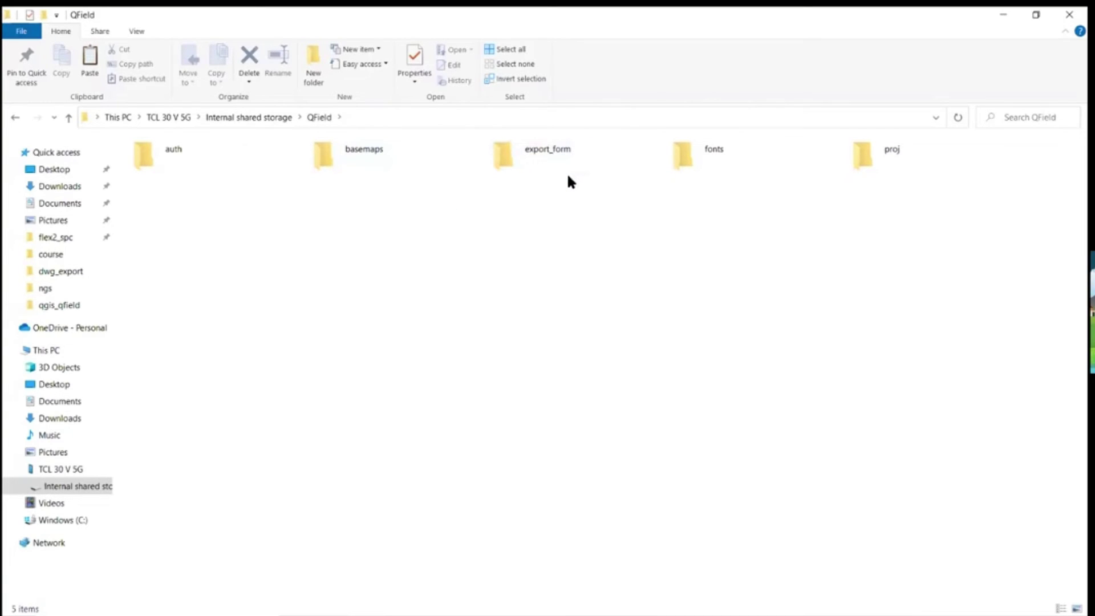
pyautogui.hotkey('alt', 'Tab')
pyautogui.hotkey('alt', 'Tab')
pyautogui.hotkey('alt', 'Tab')
pyautogui.hotkey('alt', 'Tab')
pyautogui.hotkey('alt', 'Tab')
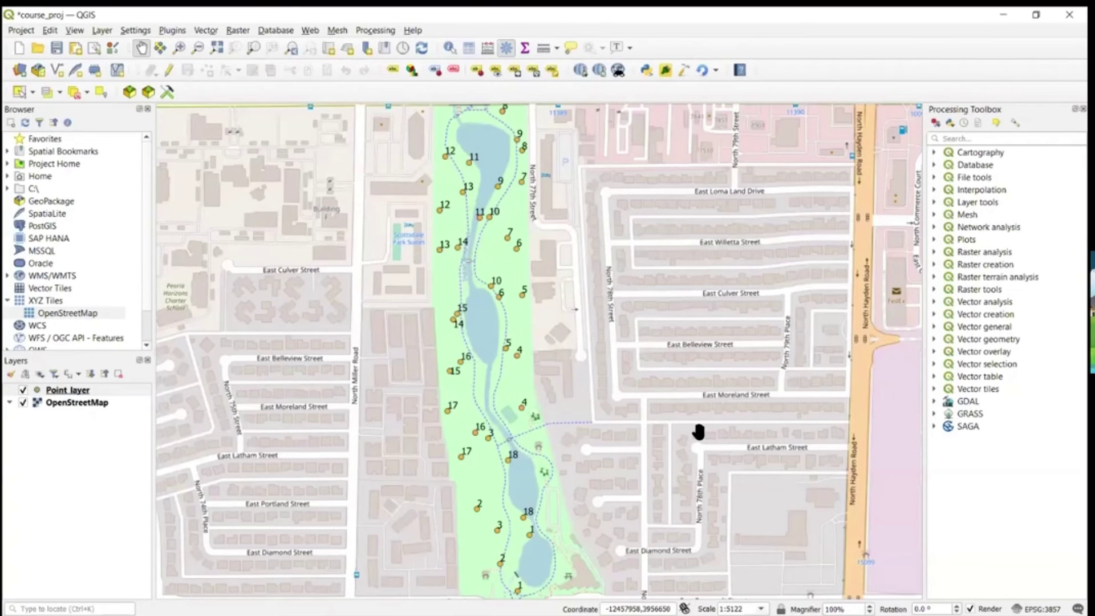
# Pan the park map slightly and show the Plugins > QFieldSync submenu.
pyautogui.moveTo(532, 386); pyautogui.dragTo(550, 371)
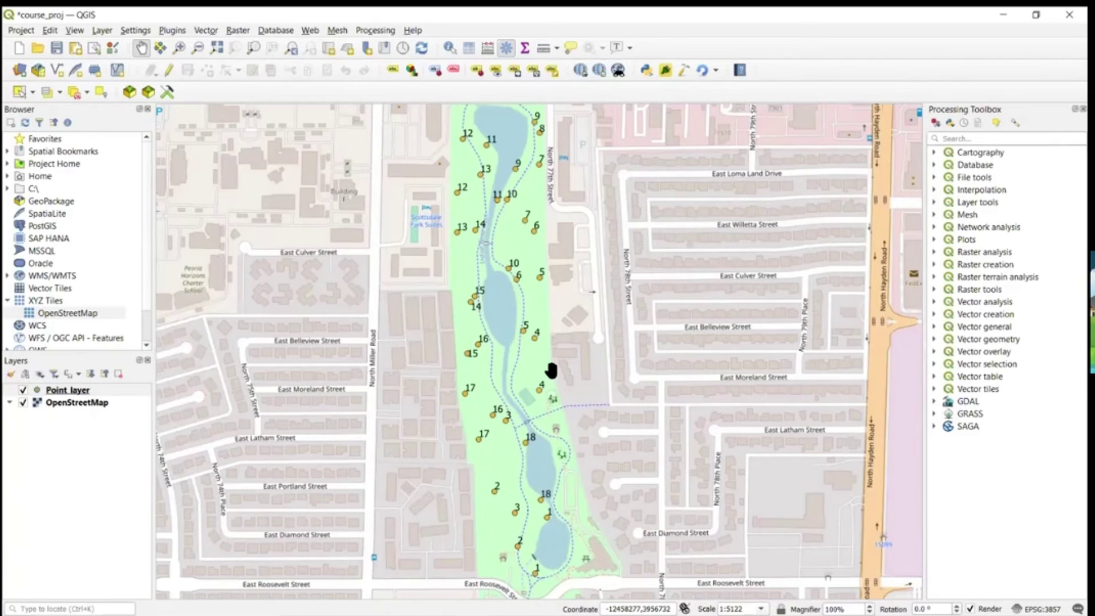
pyautogui.click(171, 30)
pyautogui.moveTo(211, 79)
pyautogui.moveTo(223, 112)
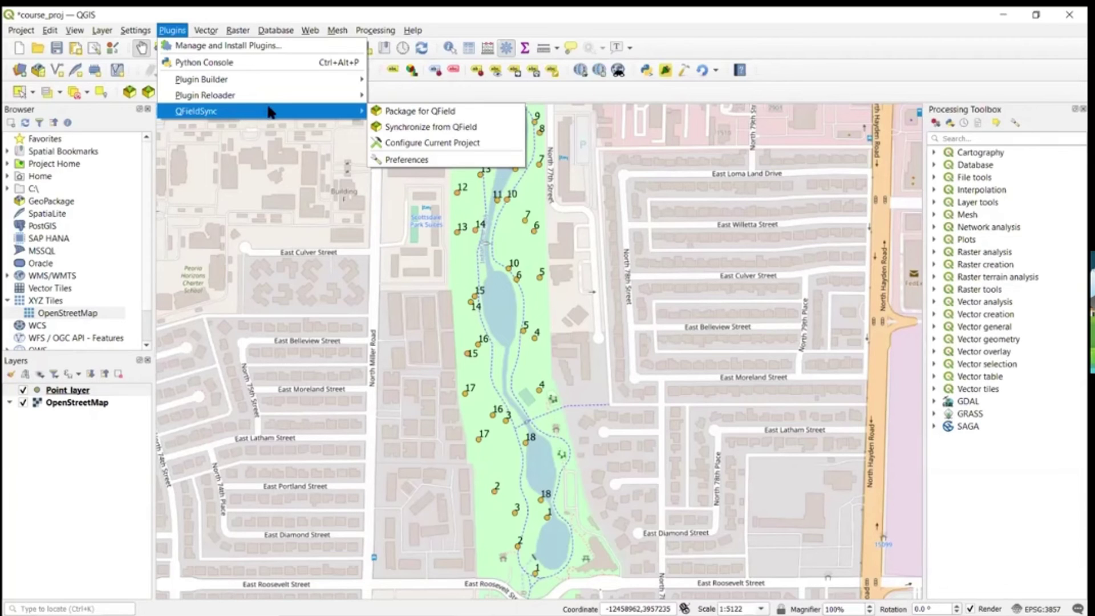
# Start Synchronize from QField, browse the phone's QField > export_form folder, then close the browser.
pyautogui.click(429, 126)
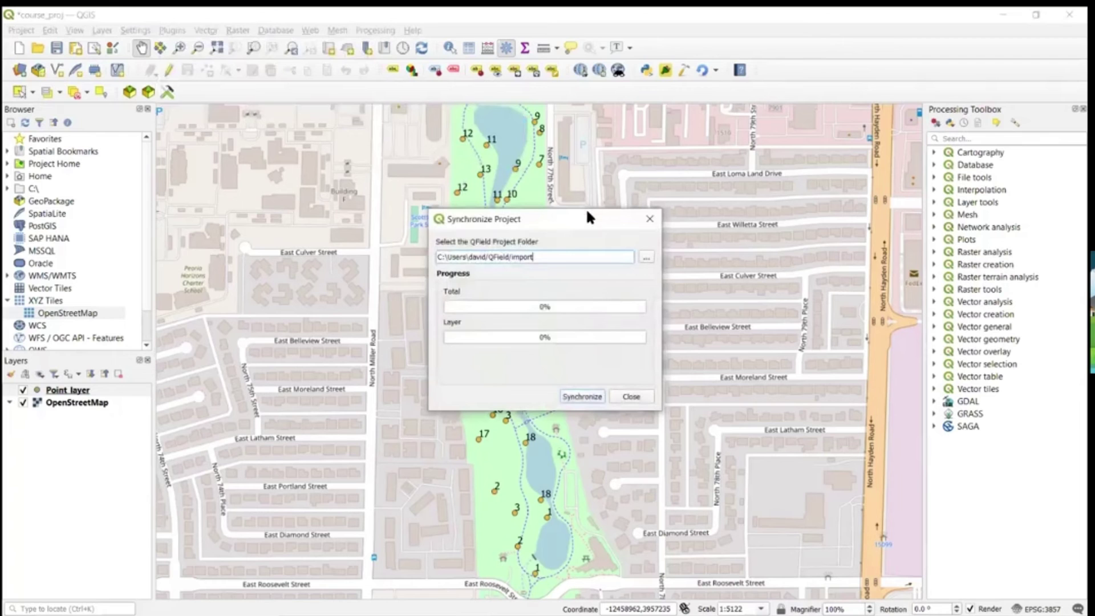
pyautogui.click(647, 257)
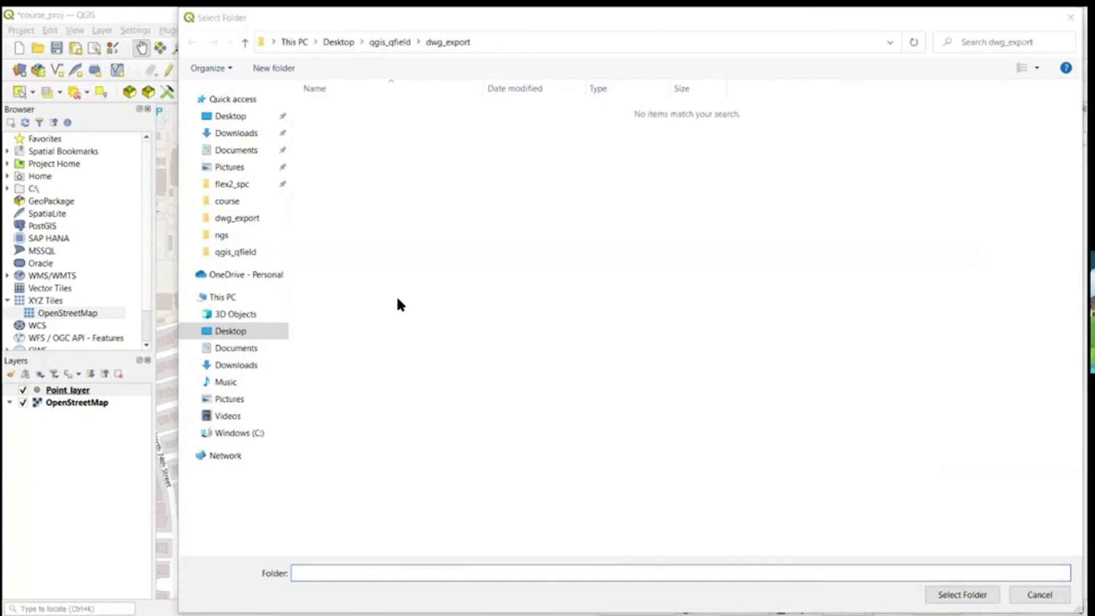
pyautogui.doubleClick(422, 265)
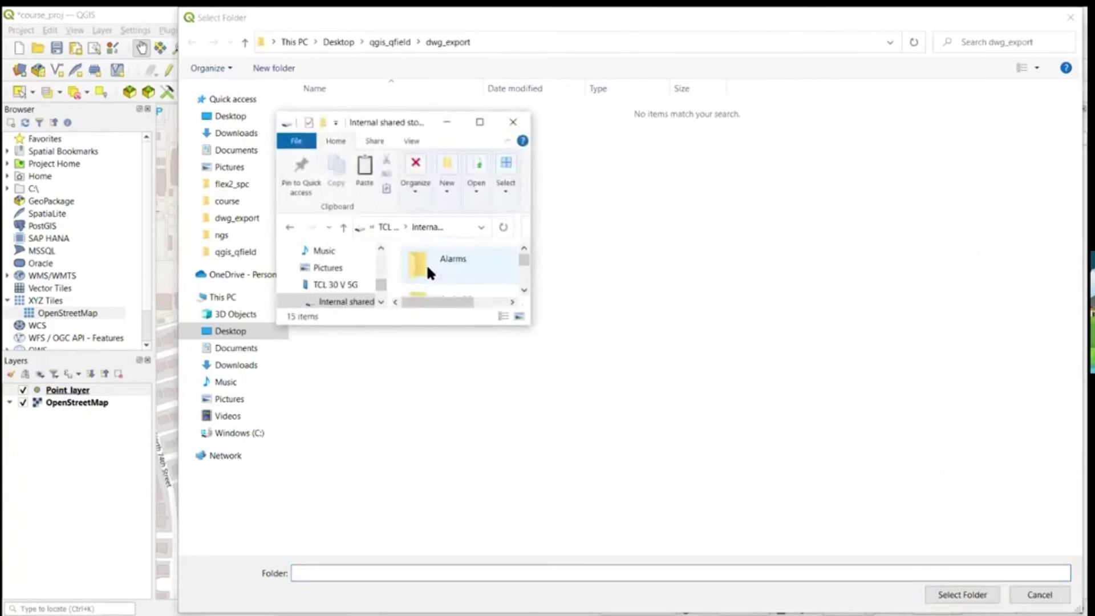
pyautogui.click(480, 122)
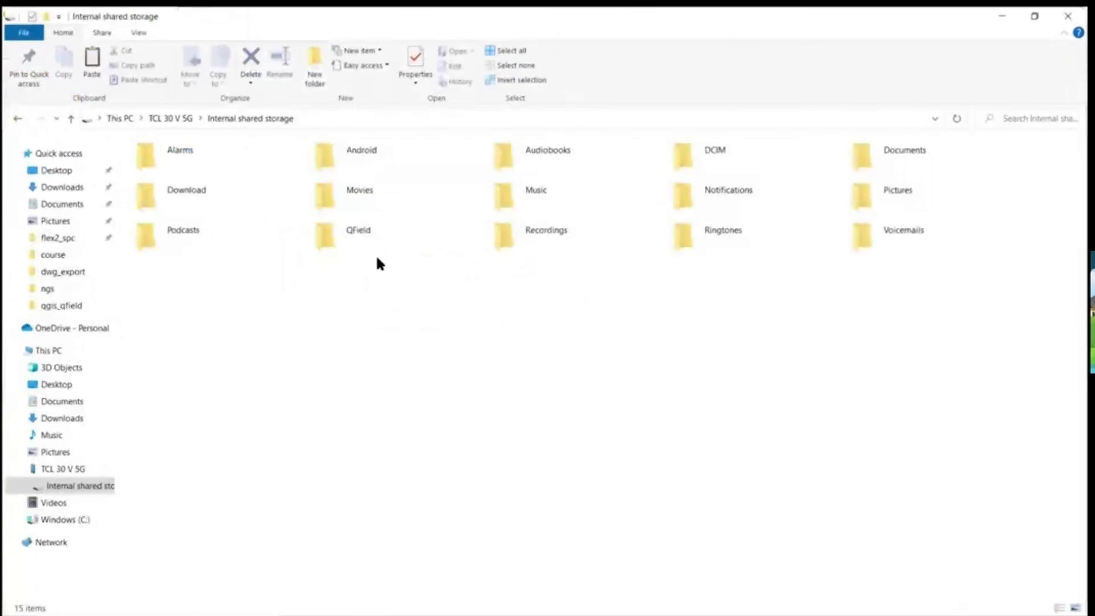
pyautogui.doubleClick(387, 243)
pyautogui.doubleClick(516, 152)
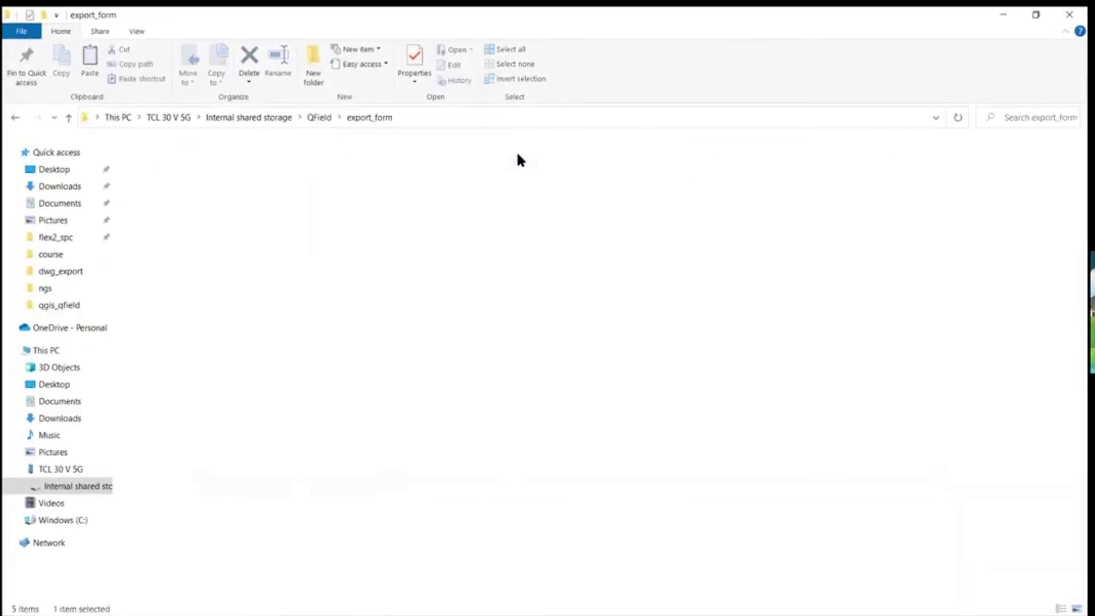
pyautogui.click(17, 117)
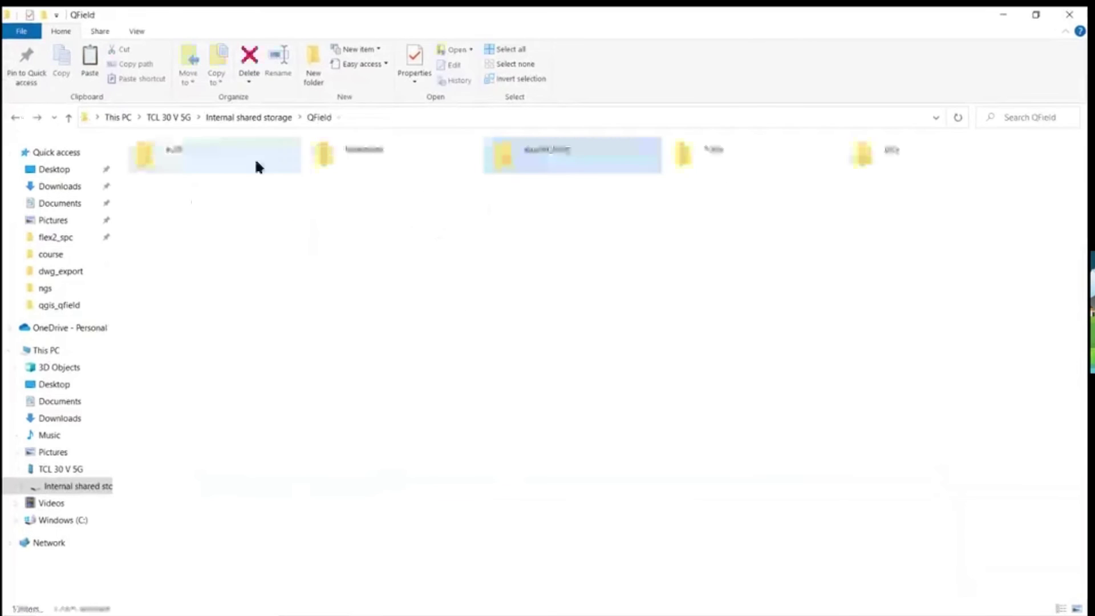
pyautogui.click(1068, 14)
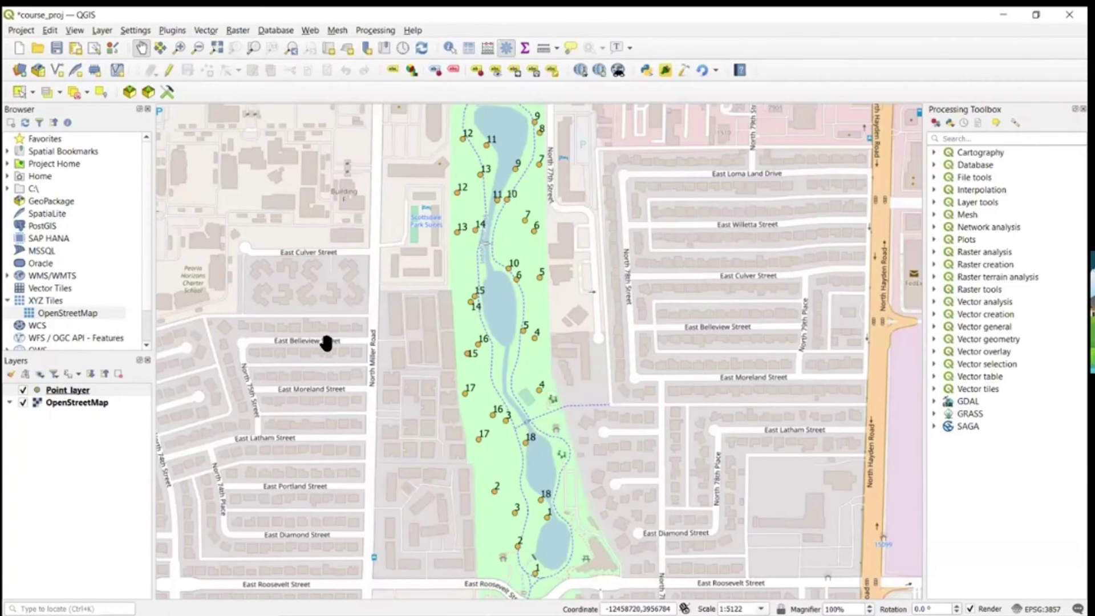
# Export the project to DXF as discGolf using Feature symbology.
pyautogui.click(22, 30)
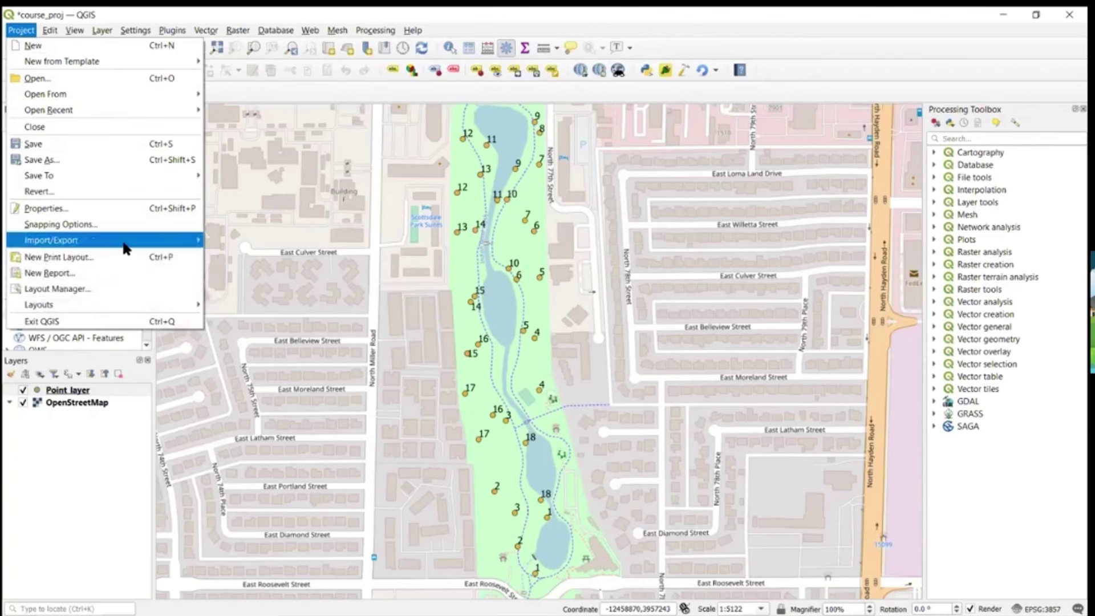
pyautogui.moveTo(127, 242)
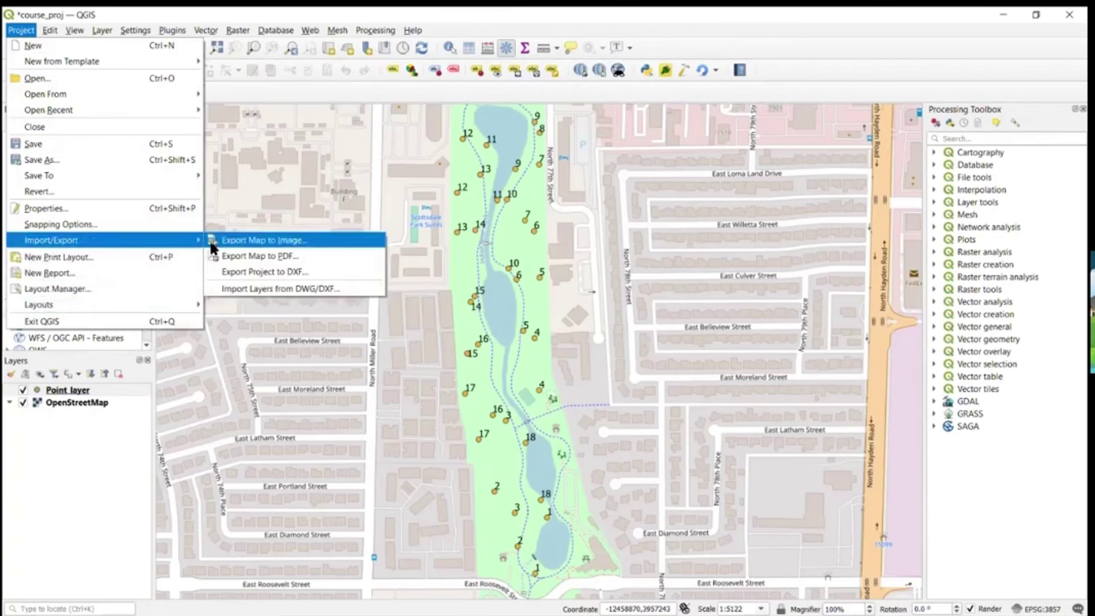
pyautogui.click(289, 275)
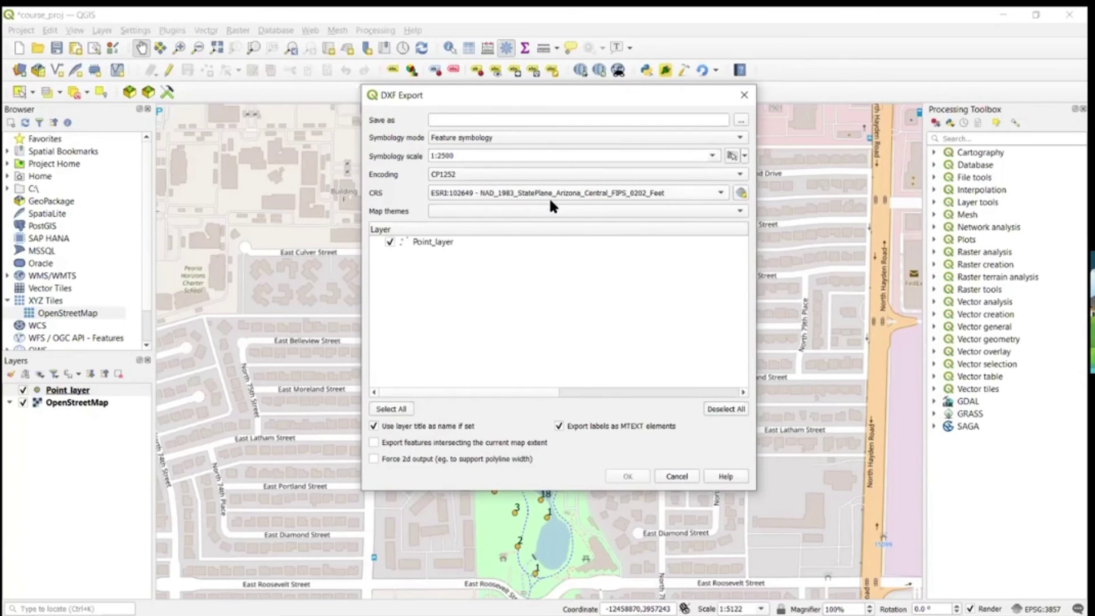
pyautogui.click(465, 140)
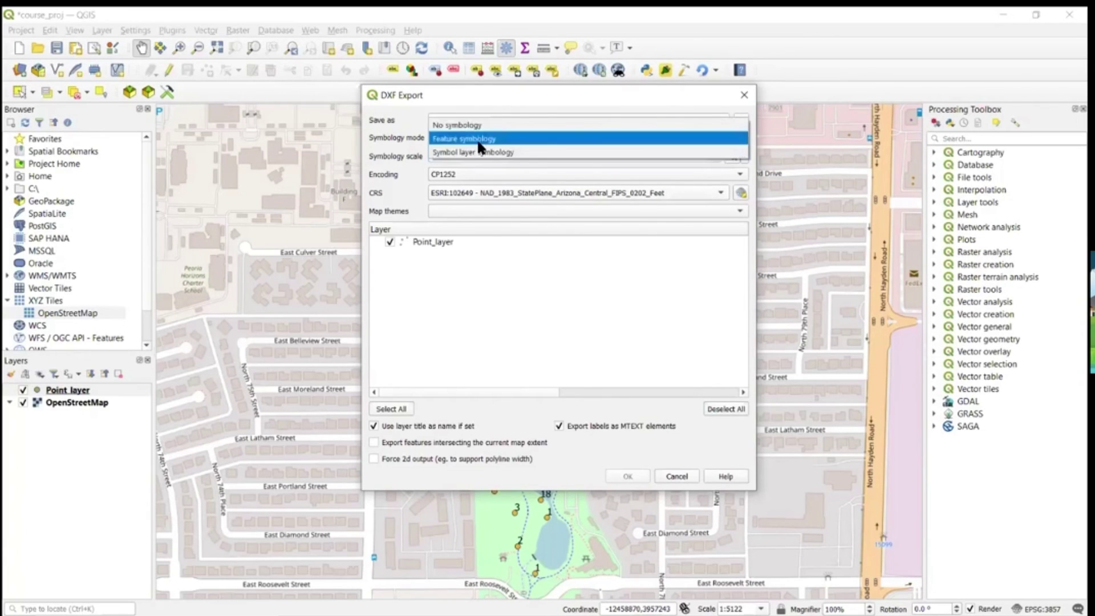
pyautogui.click(478, 142)
pyautogui.click(474, 139)
pyautogui.click(472, 141)
pyautogui.click(467, 120)
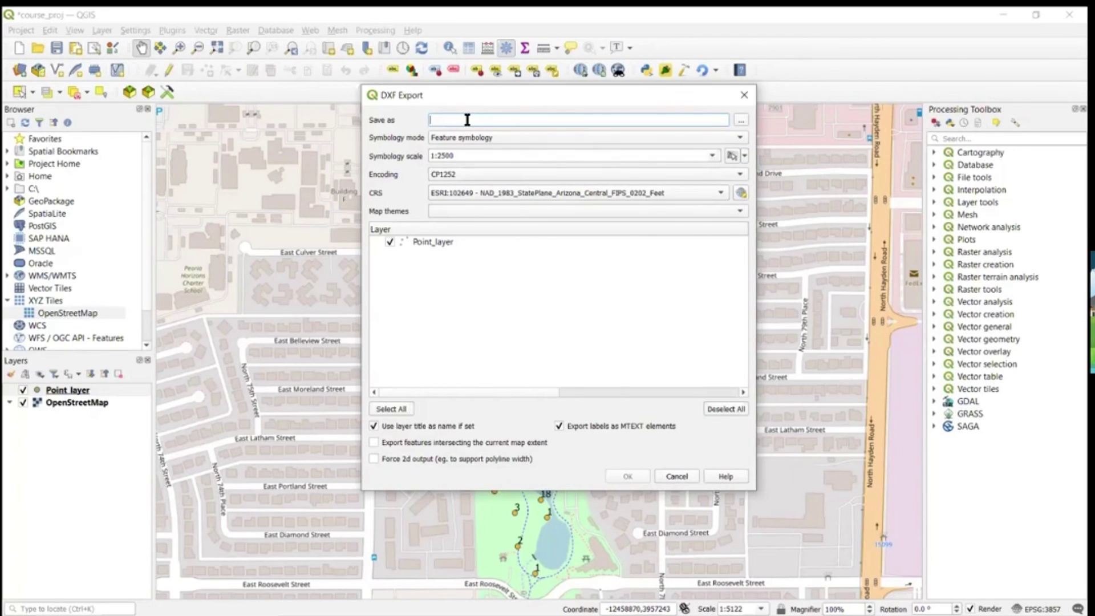
pyautogui.write('discGolf')
pyautogui.click(666, 473)
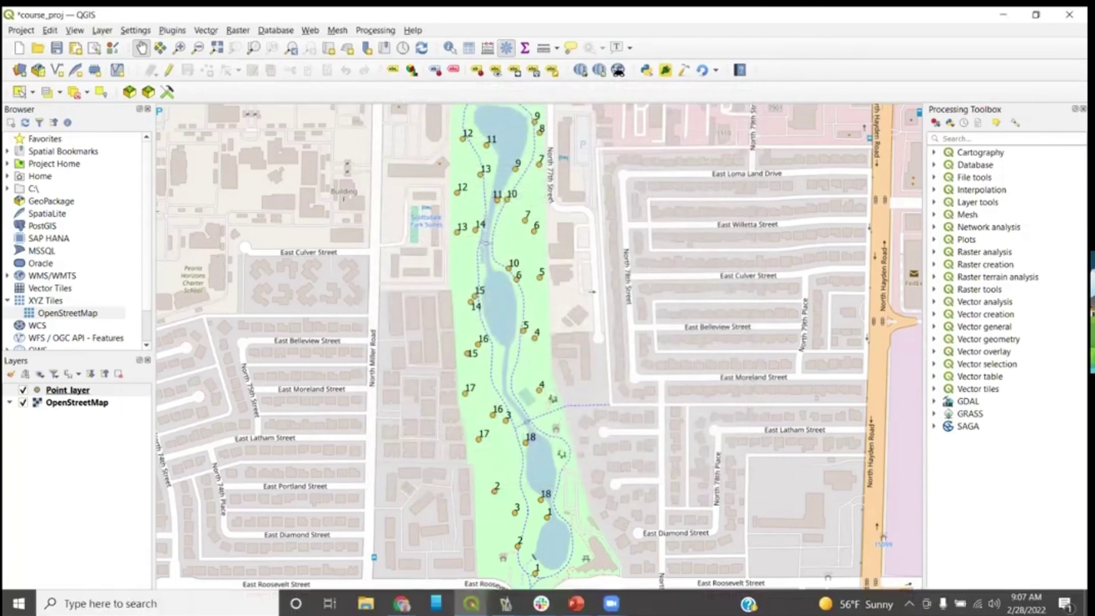
# Bring the course.dwg drawing to the front in DraftSight.
pyautogui.click(505, 603)
pyautogui.click(582, 542)
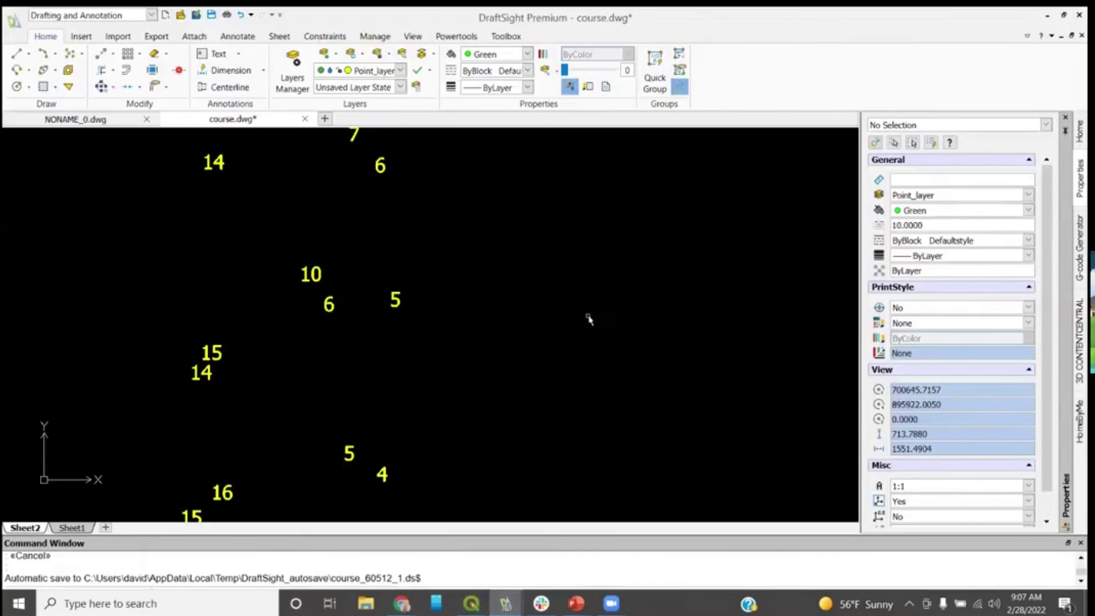